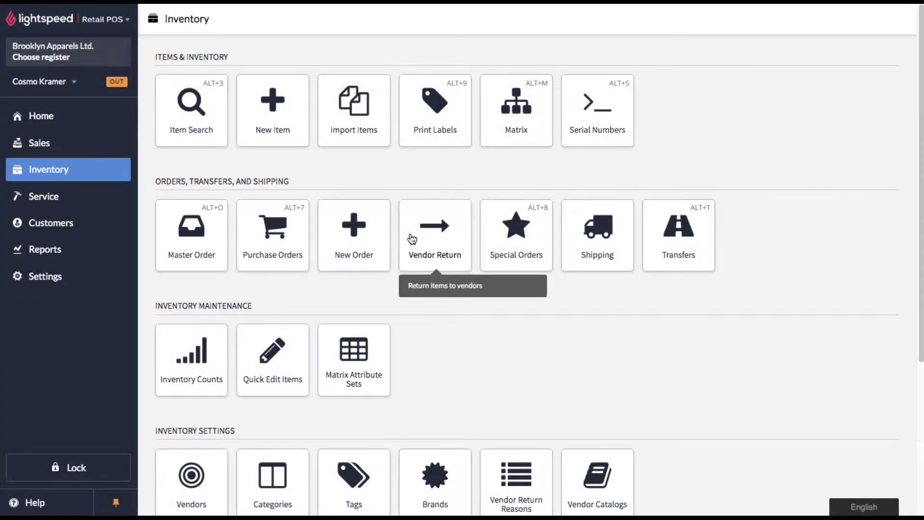
Create new vendor return #92 addressed to Generic Vendor.
click(412, 239)
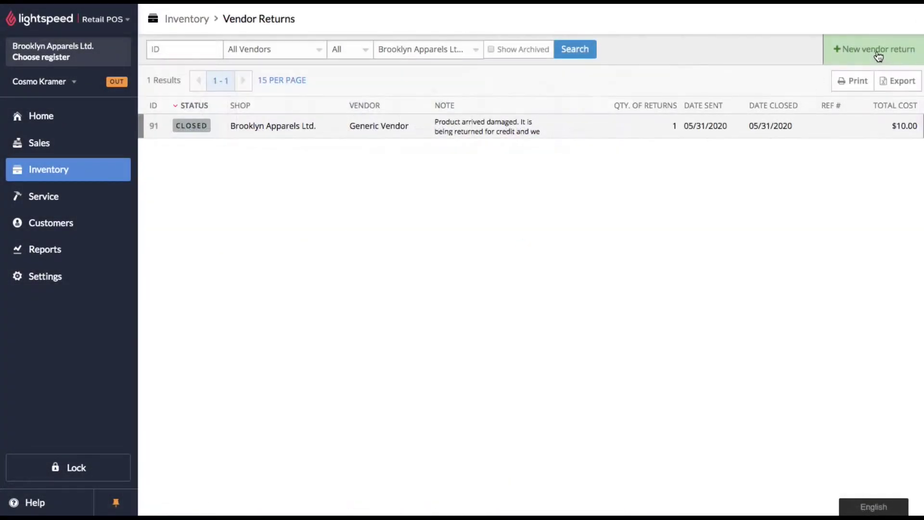
click(875, 53)
click(428, 236)
text(generic)
click(427, 264)
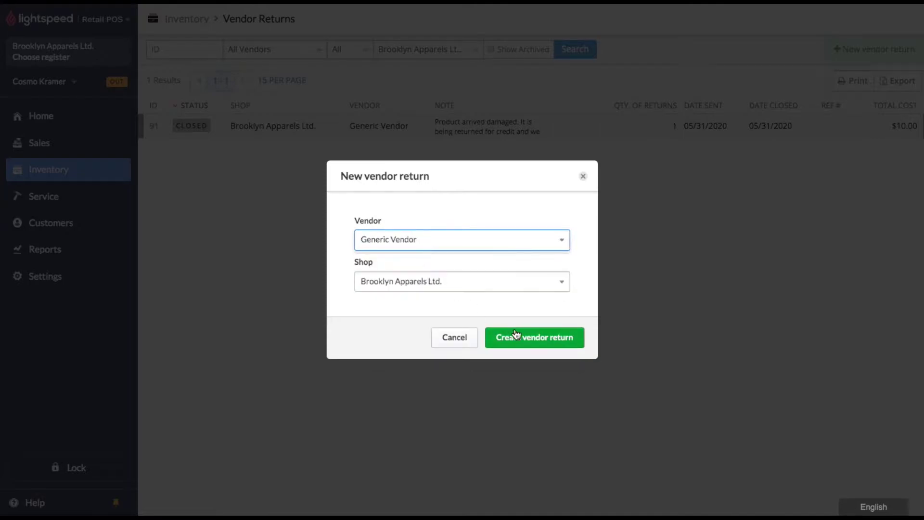
click(555, 343)
click(511, 365)
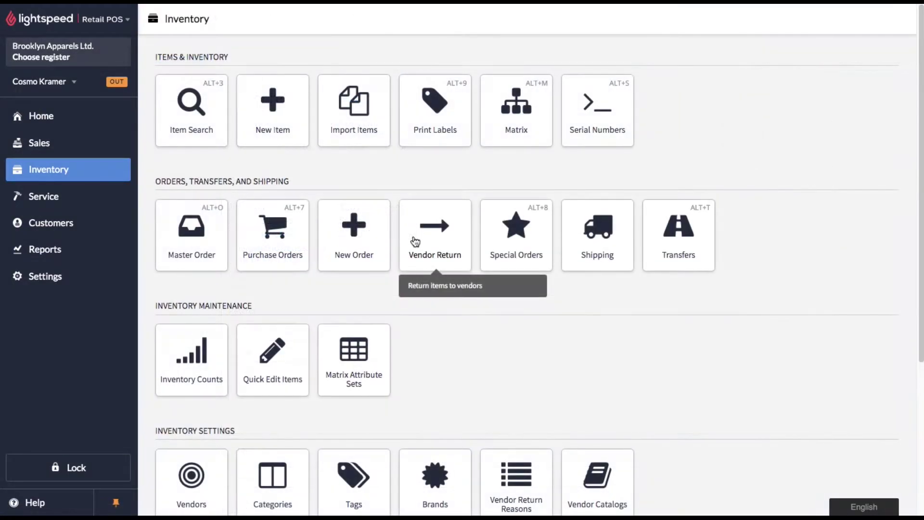
Search items for 'generic' and list Generic Product's purchase orders.
click(190, 124)
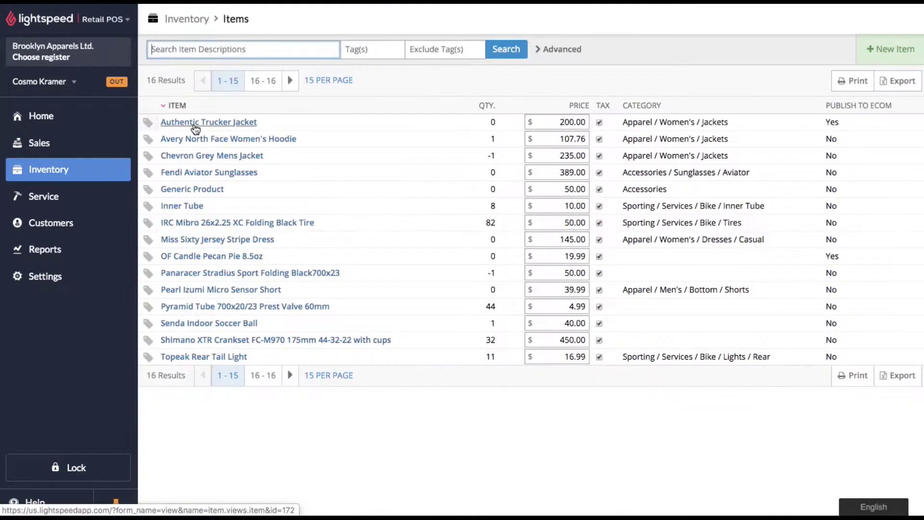
text(generic)
click(505, 49)
click(197, 124)
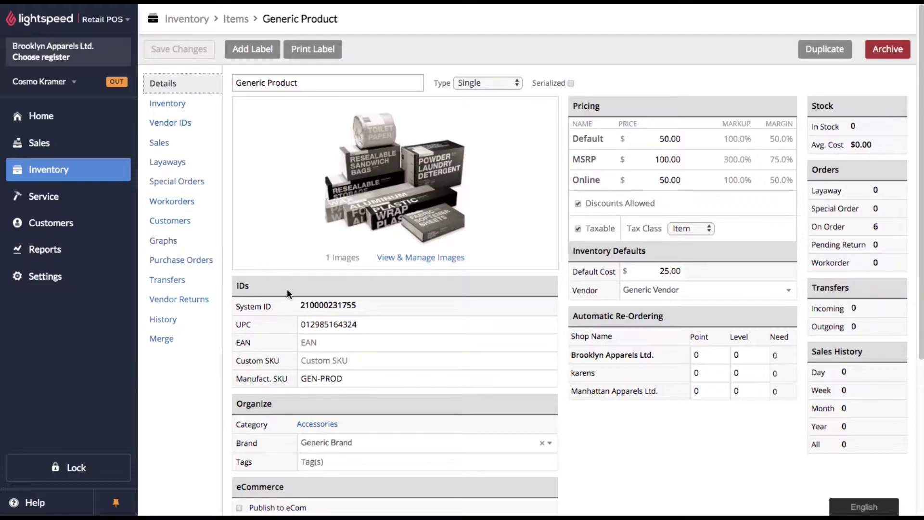
click(204, 260)
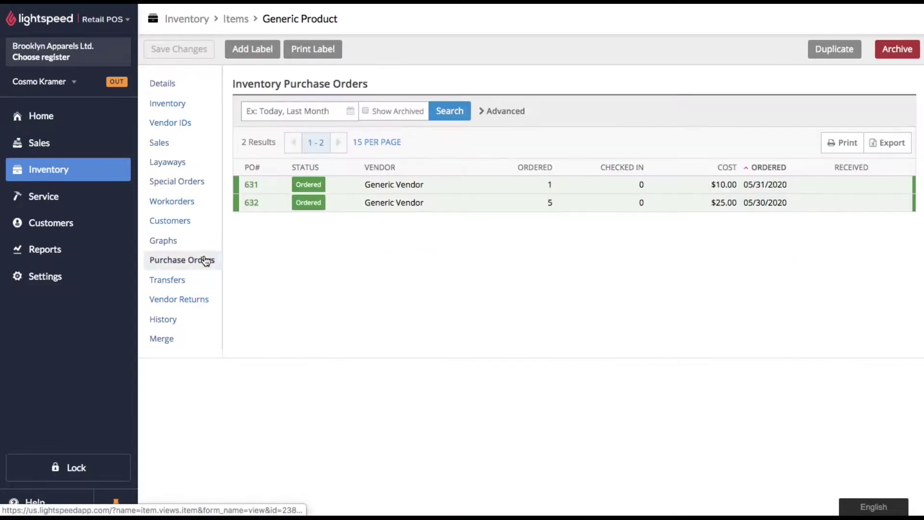
Review the one-unit $10.00 purchase order and its notes, then return to Generic Product.
click(316, 191)
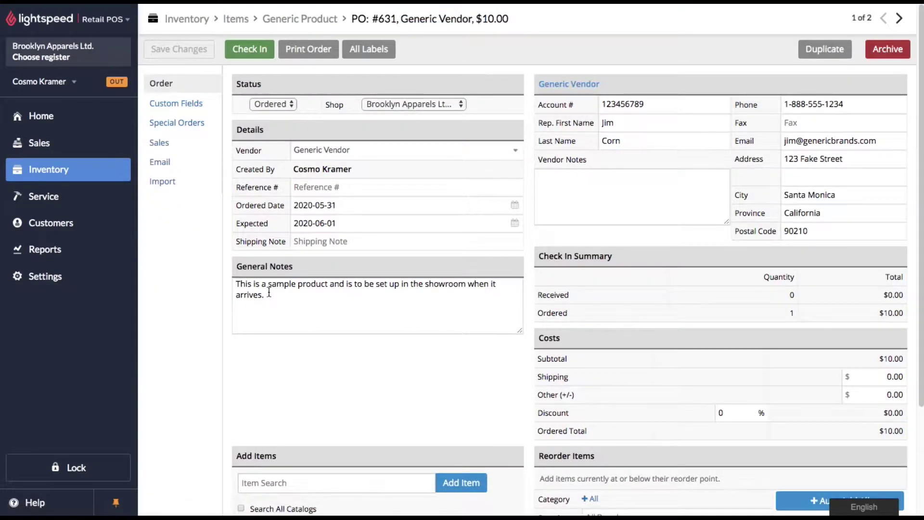
drag(268, 284, 327, 284)
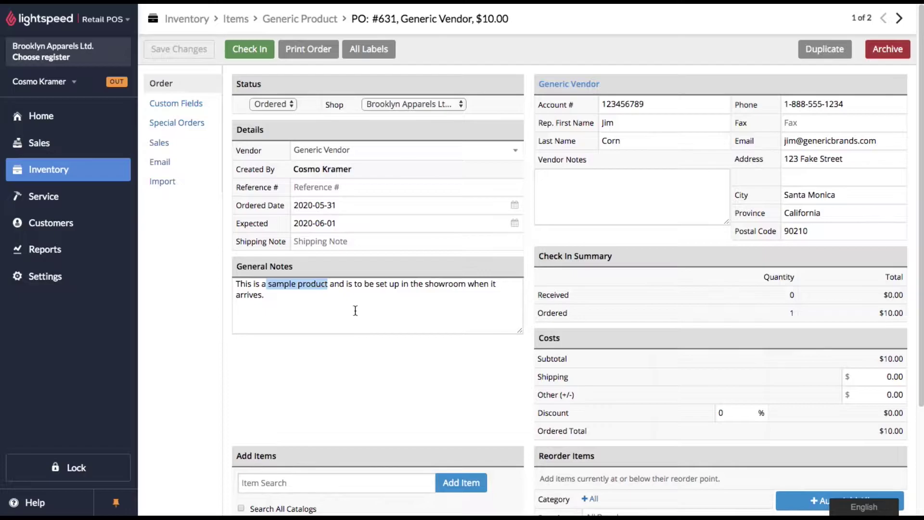
scroll(355, 311, down, 3)
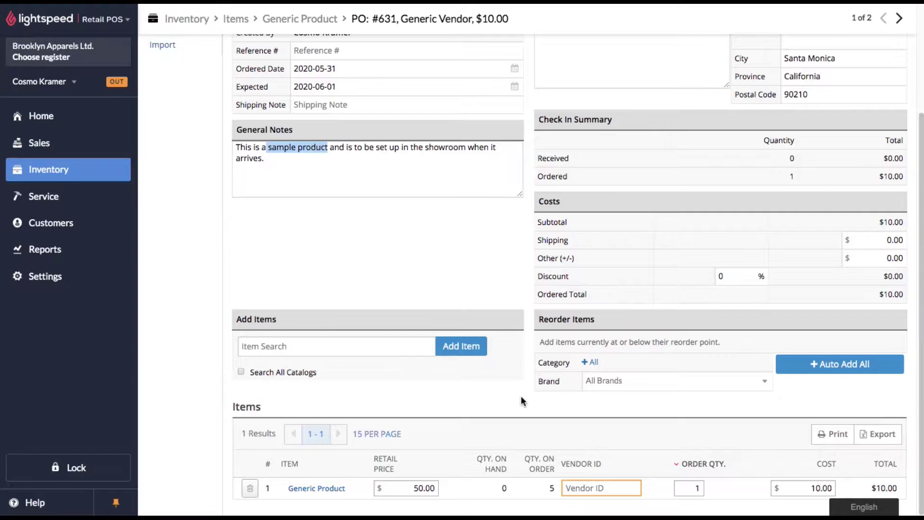
scroll(521, 394, up, 3)
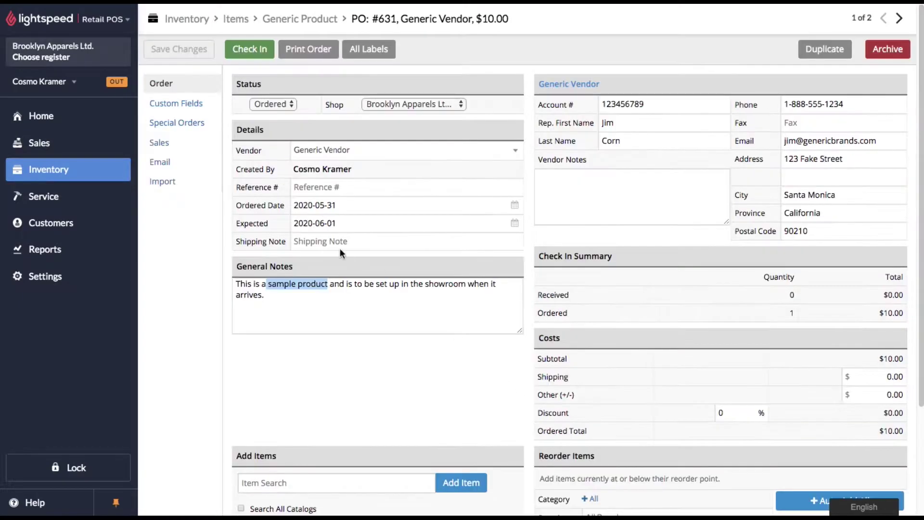
click(284, 18)
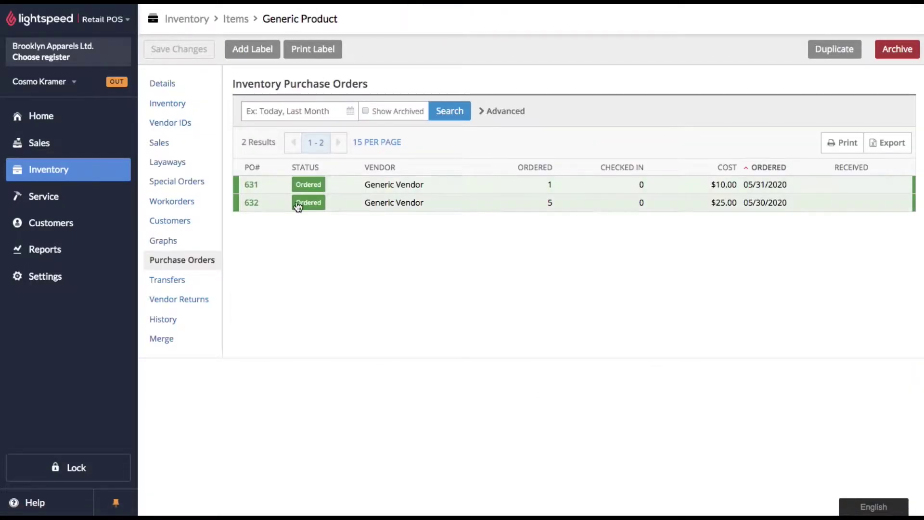
Review purchase order #632: 5 Generic Product units at $25.00, $125.00 total.
click(301, 203)
scroll(501, 411, down, 3)
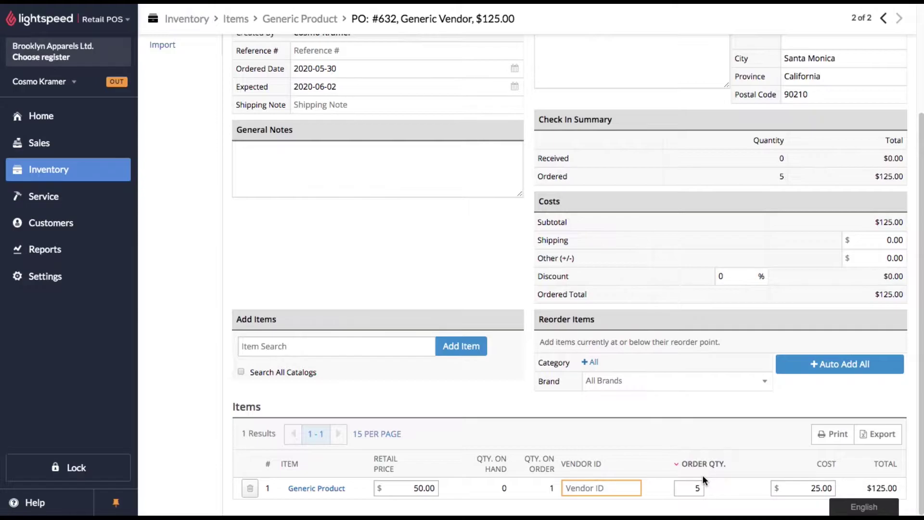
scroll(317, 485, up, 3)
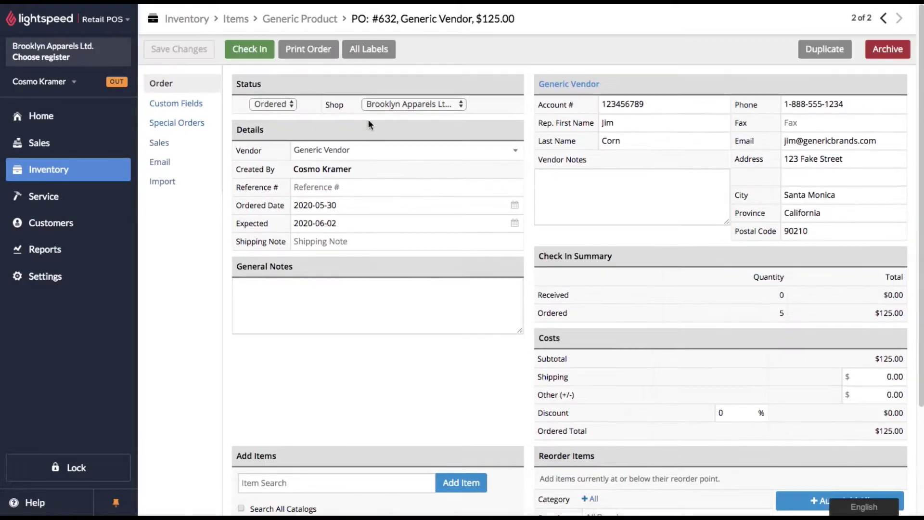
Check in PO #631, receiving its single Generic Product unit into inventory.
click(289, 22)
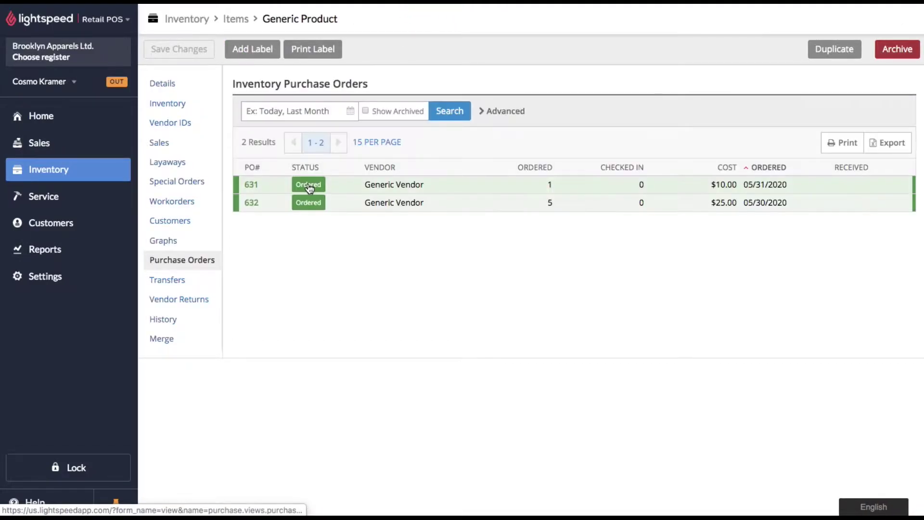
click(309, 188)
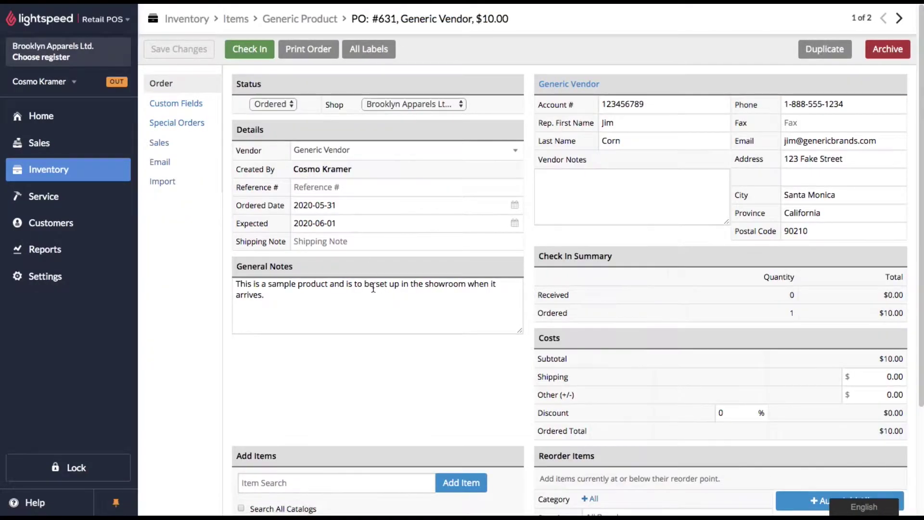
click(255, 51)
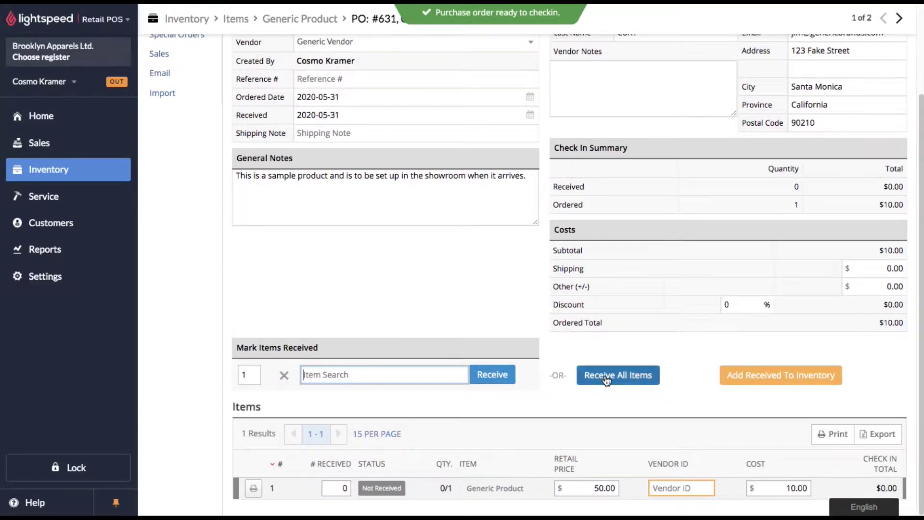
click(606, 379)
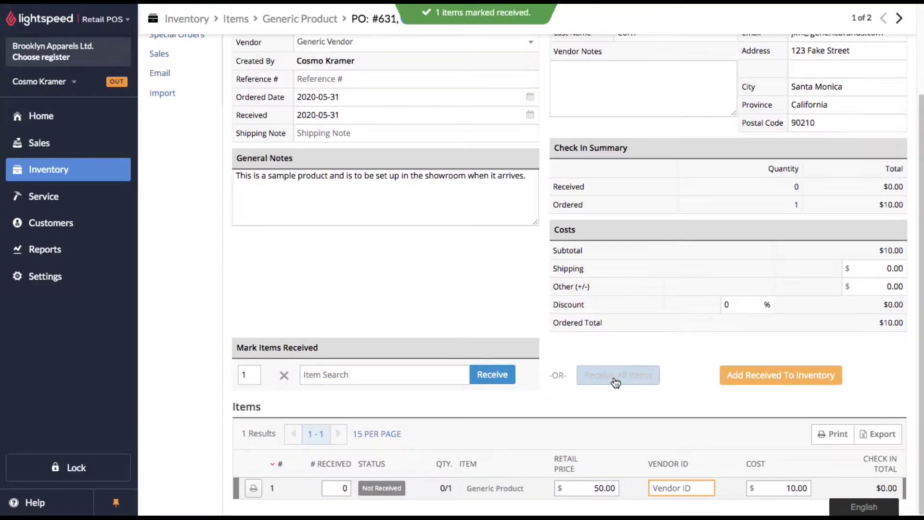
click(769, 483)
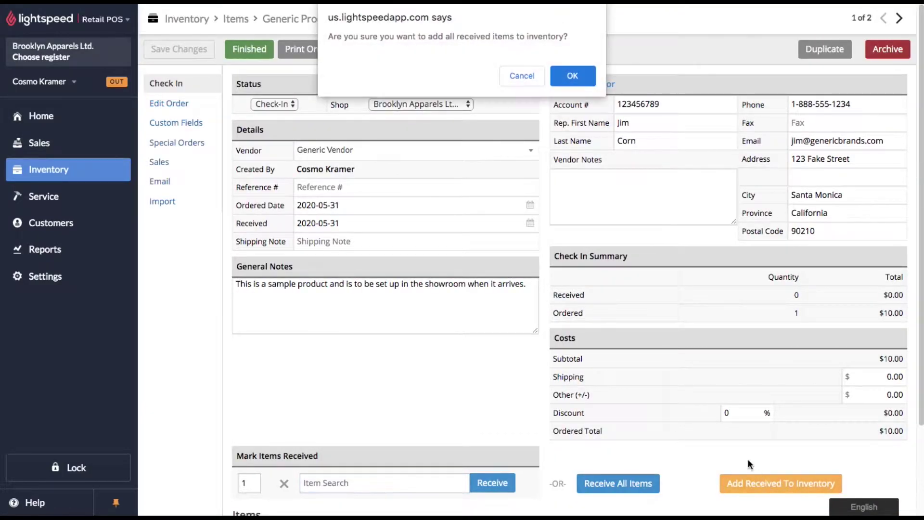
click(587, 83)
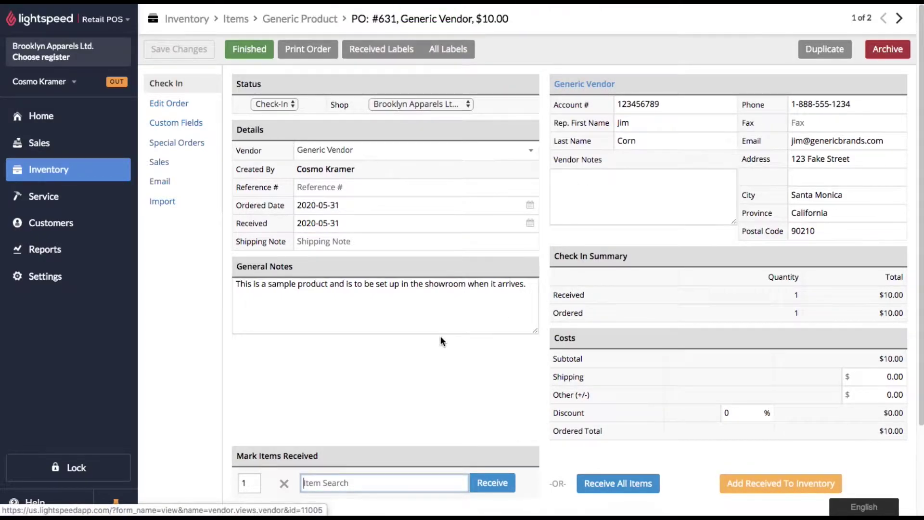
scroll(440, 336, down, 2)
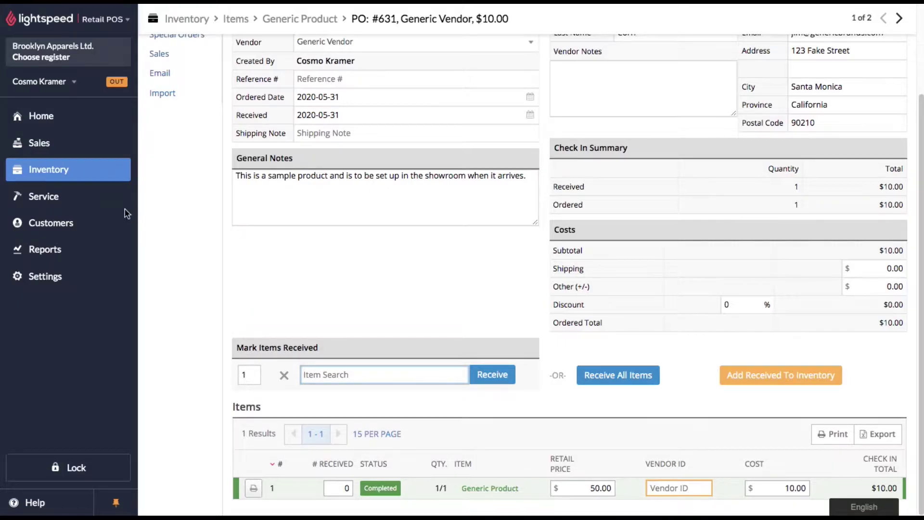
Create vendor return #91 to Generic Vendor from the Vendor Returns list.
click(56, 173)
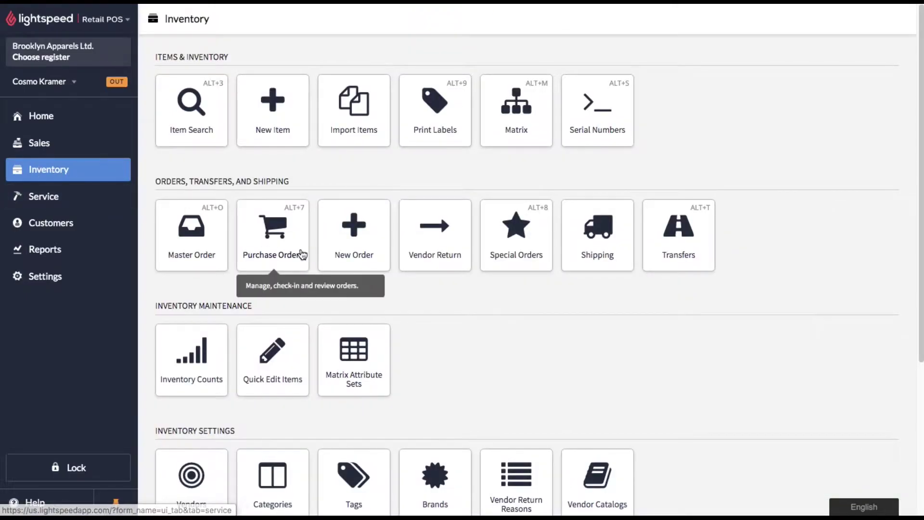
click(429, 241)
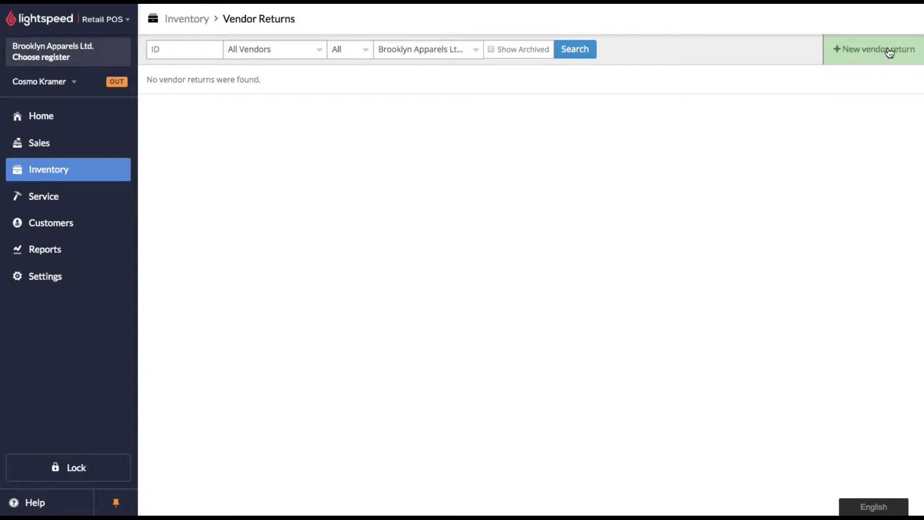
click(887, 50)
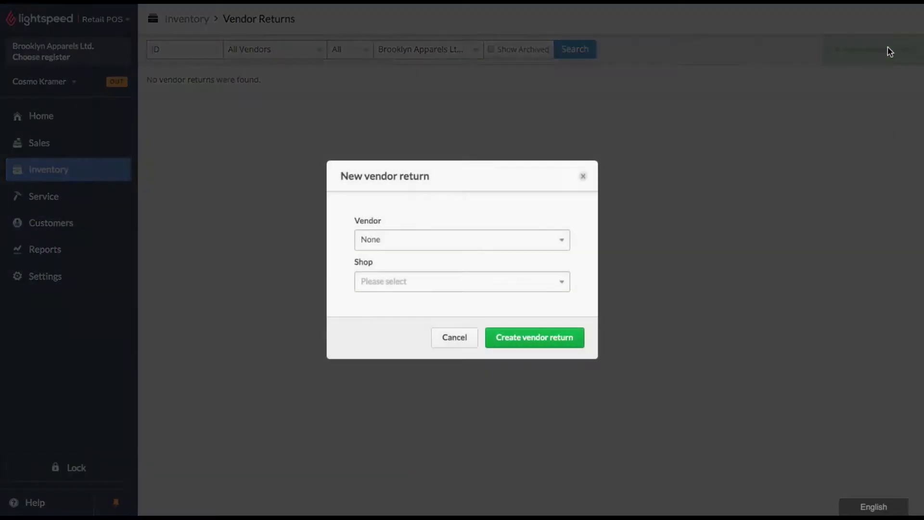
click(421, 241)
text(generic)
click(407, 262)
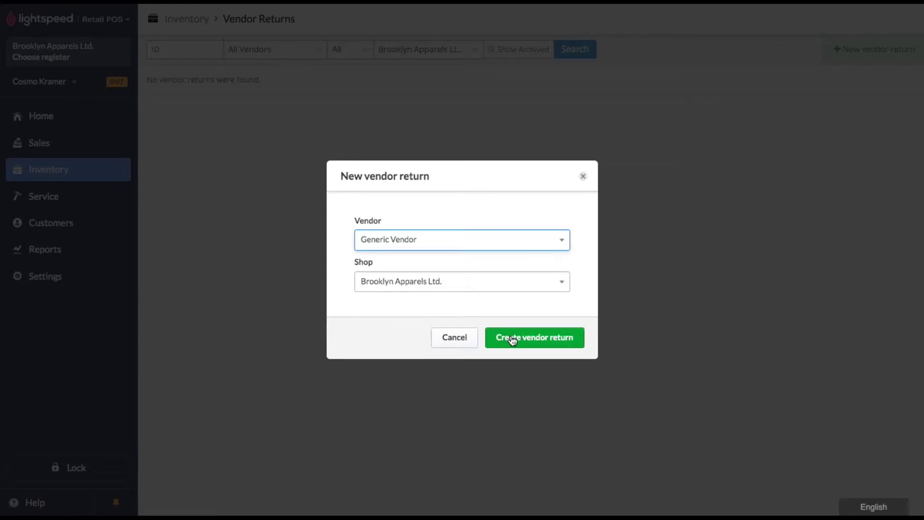
click(552, 334)
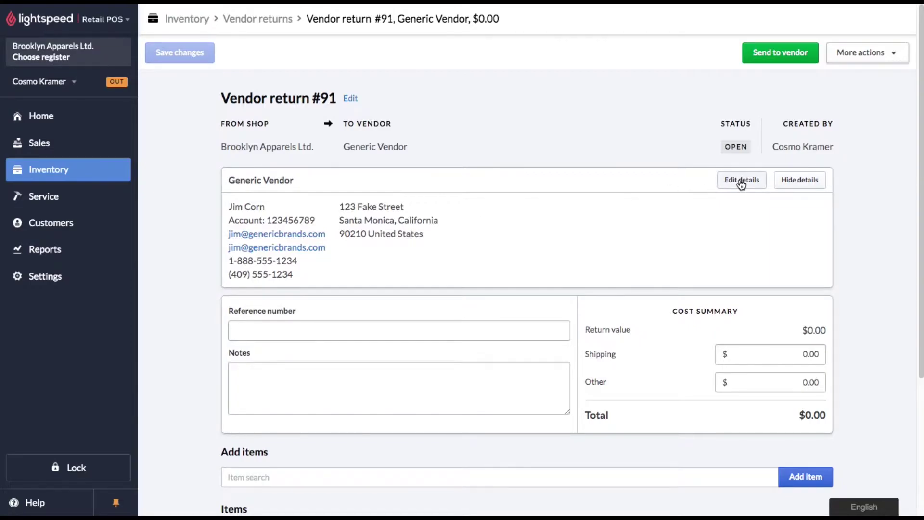
click(799, 180)
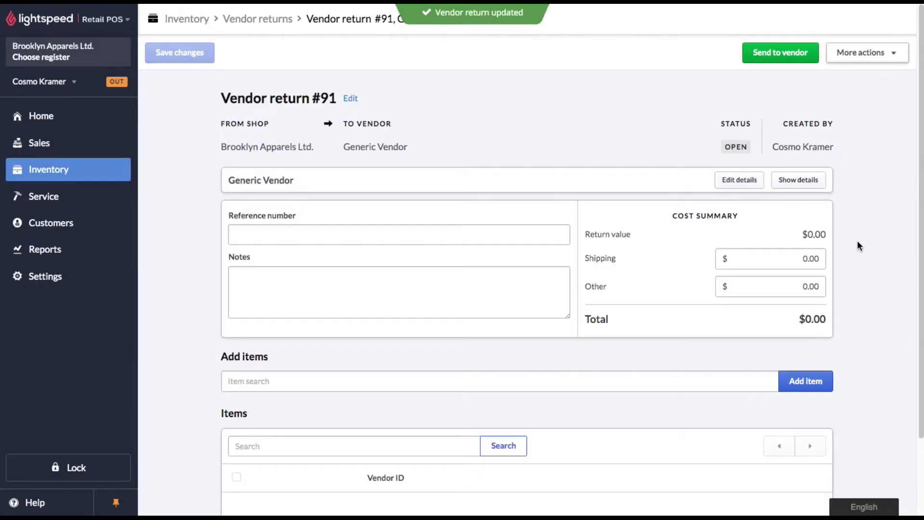
click(806, 181)
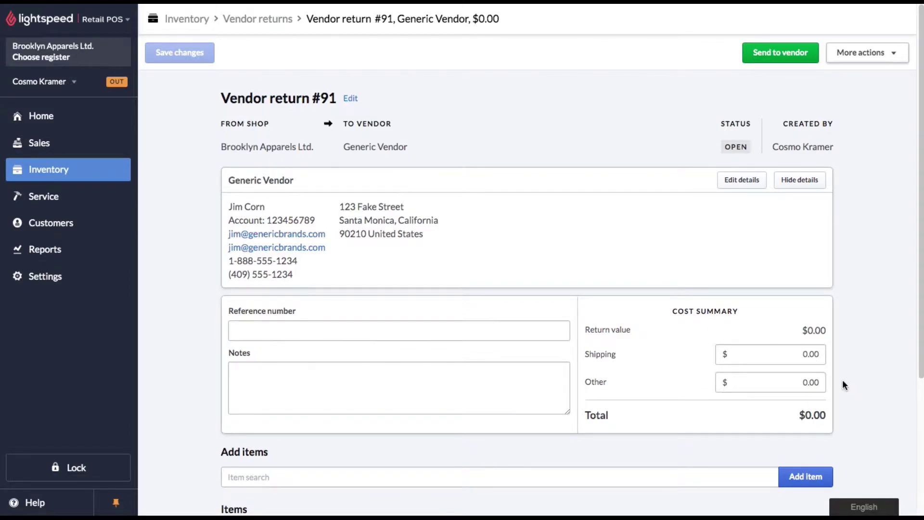
Add one Generic Product unit to return #91, linked to PO 631 ($10.00).
scroll(852, 378, down, 4)
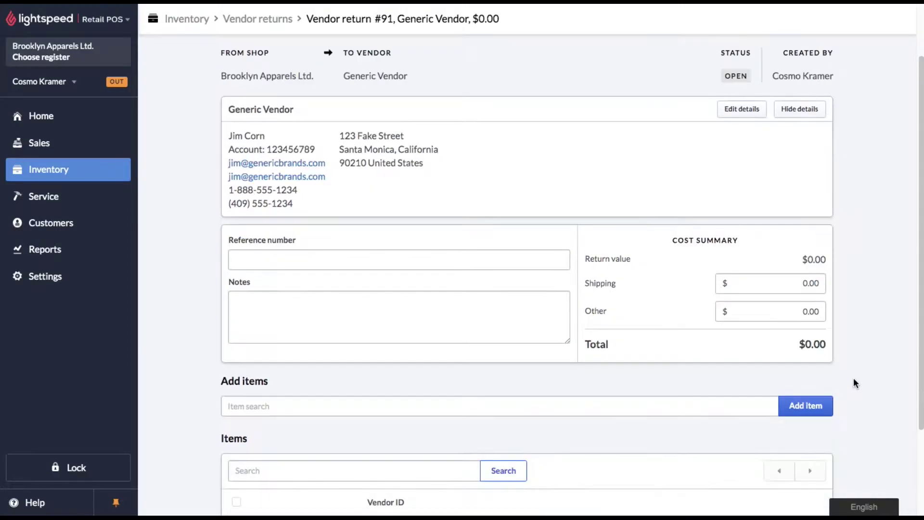
click(373, 292)
text(generic)
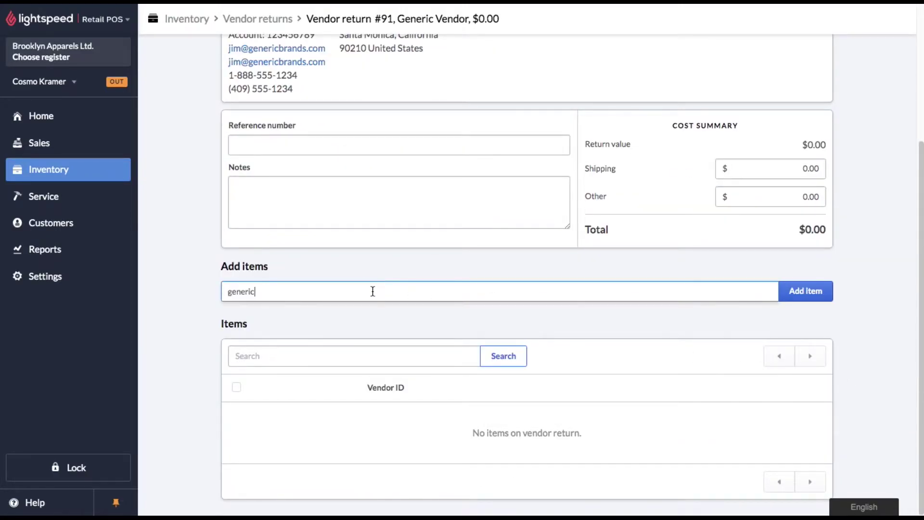
key(Return)
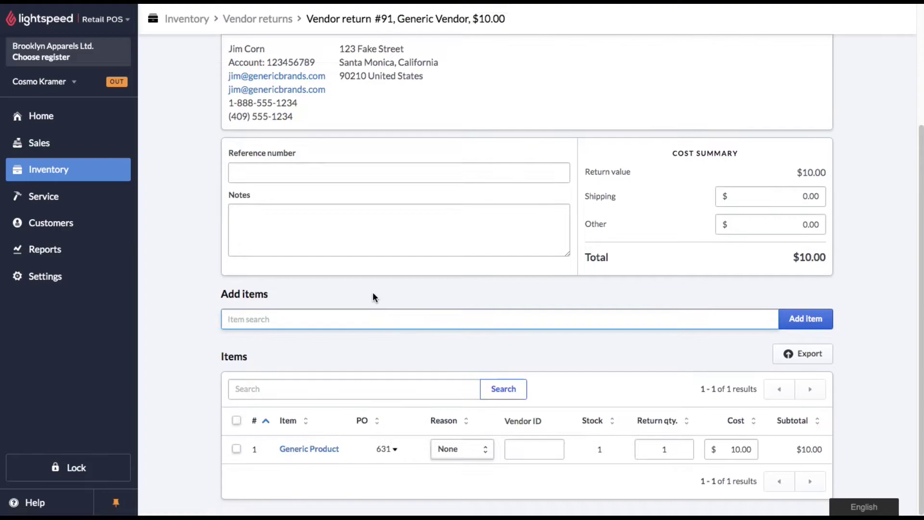
click(394, 449)
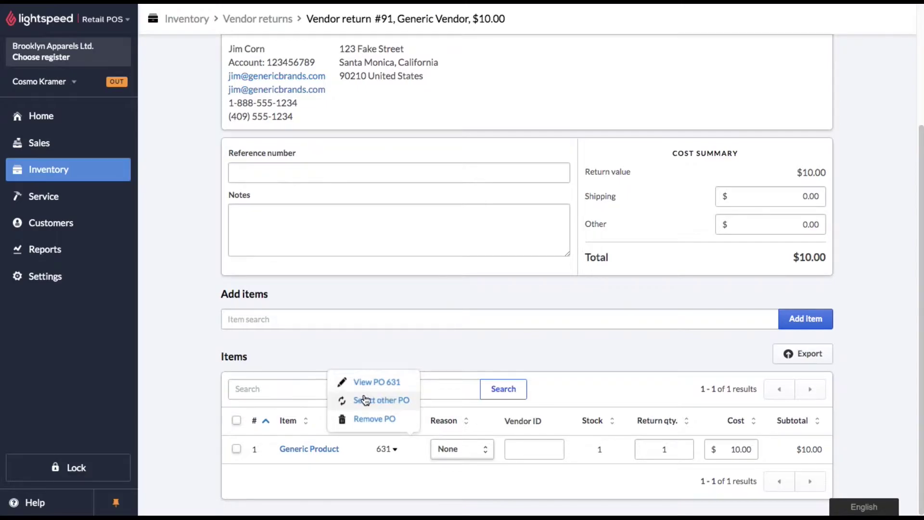
click(394, 401)
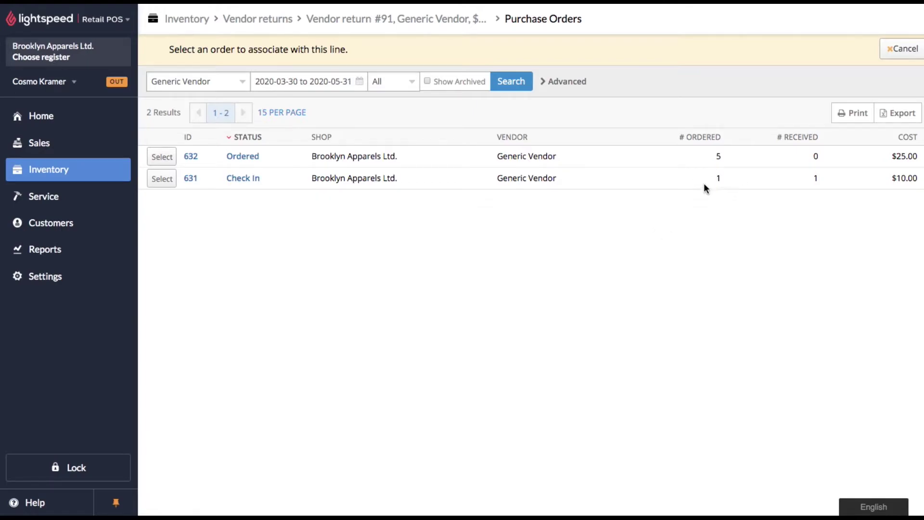
click(161, 179)
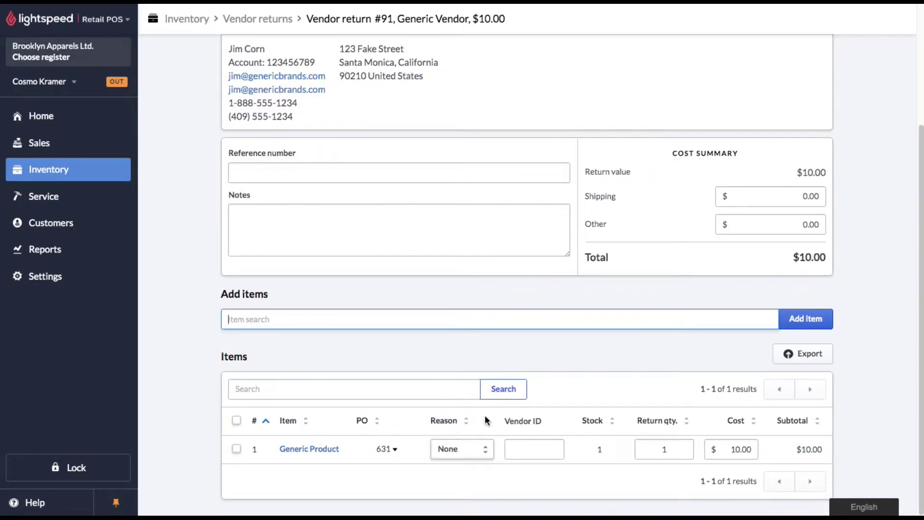
Set the line's reason to Defective and note the damaged product is returned for credit.
click(466, 449)
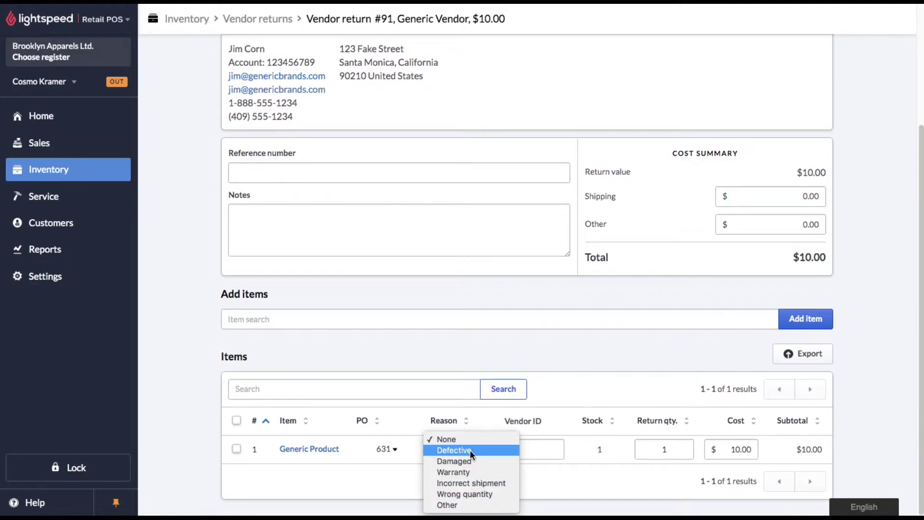
click(472, 450)
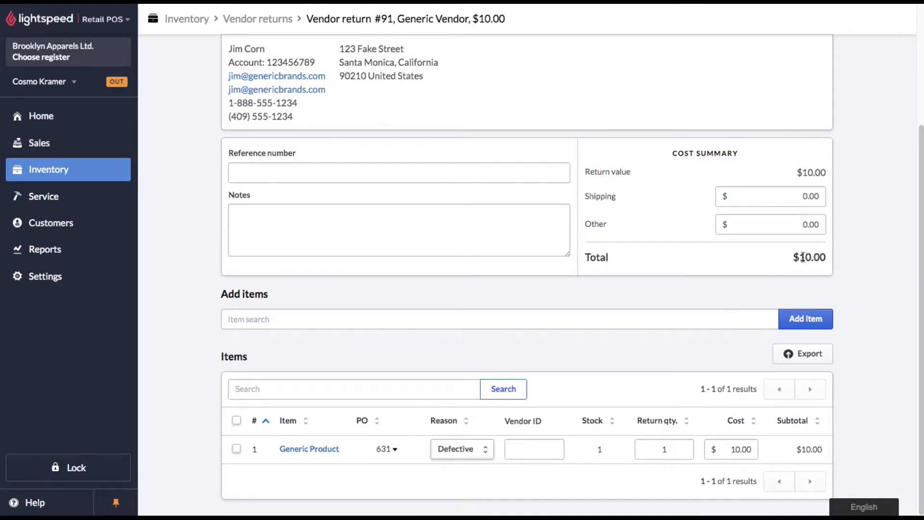
click(389, 220)
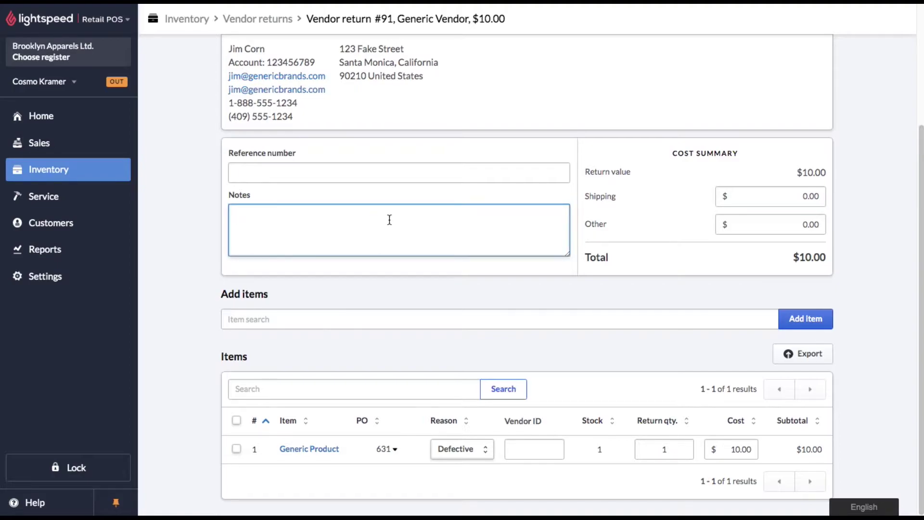
text(Product arrived damaged. It is being returned for credit and we will order a new one.)
click(214, 232)
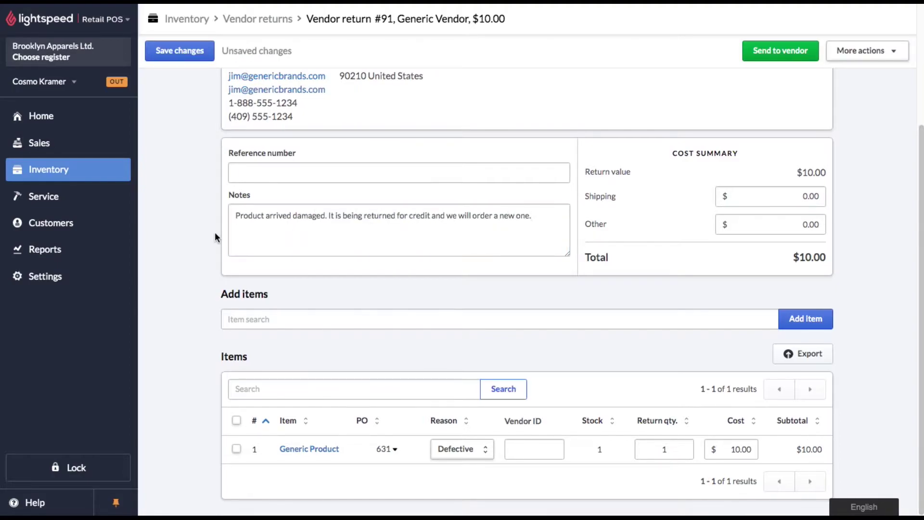
scroll(218, 232, up, 3)
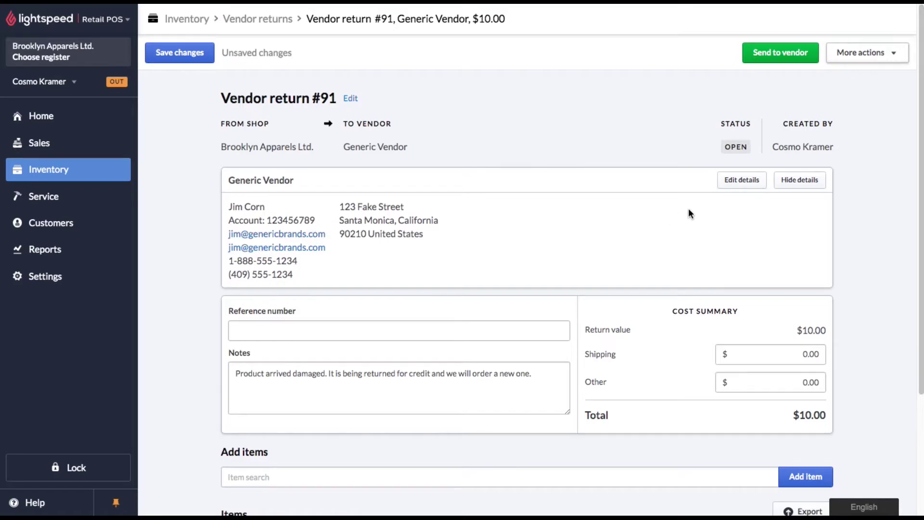
Send return #91 to Generic Vendor, setting status Sent dated 2020-05-31.
click(789, 54)
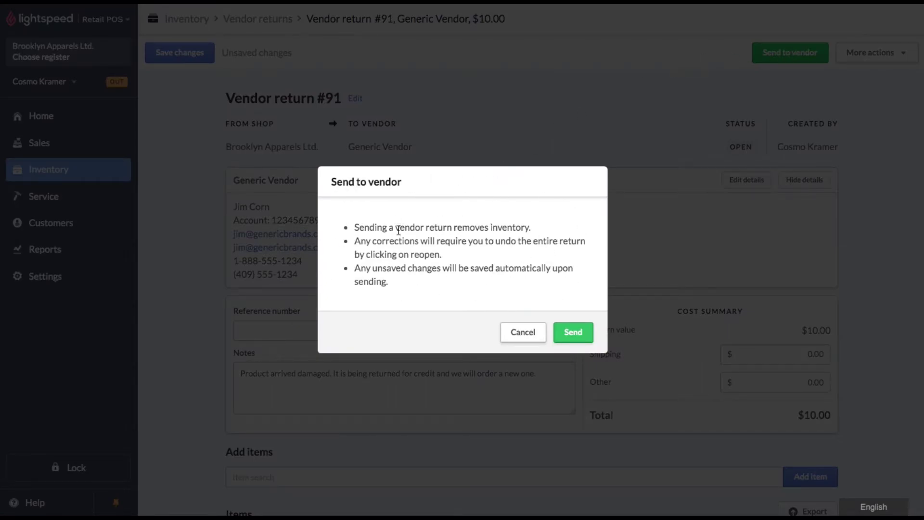
click(573, 336)
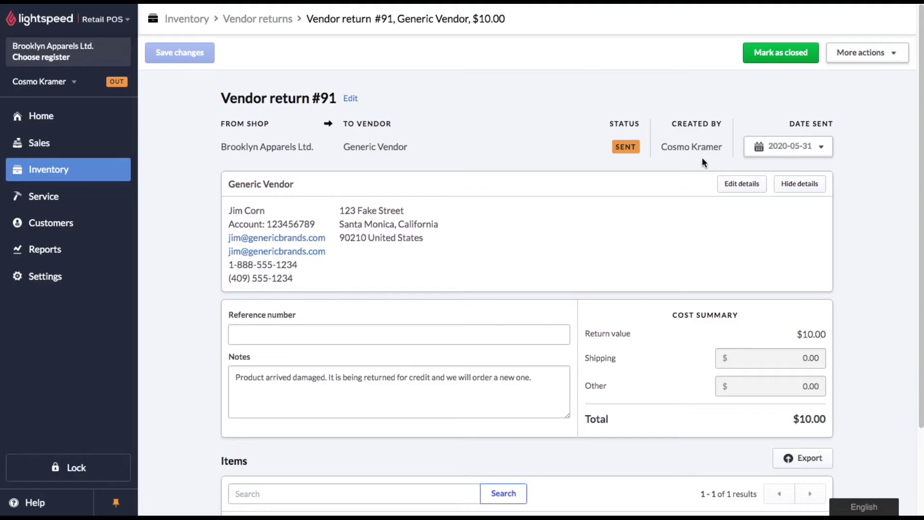
Mark return #91 Closed and confirm it shows Closed in the vendor returns list.
click(790, 52)
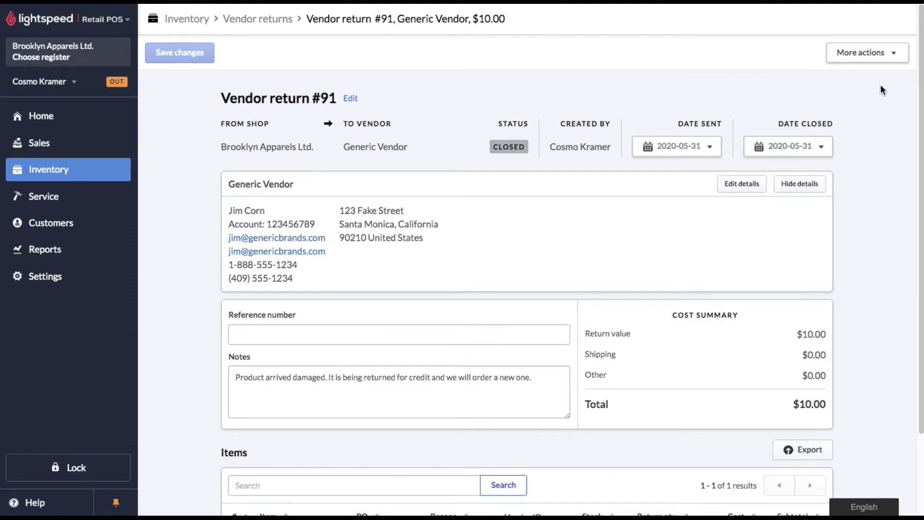
click(890, 55)
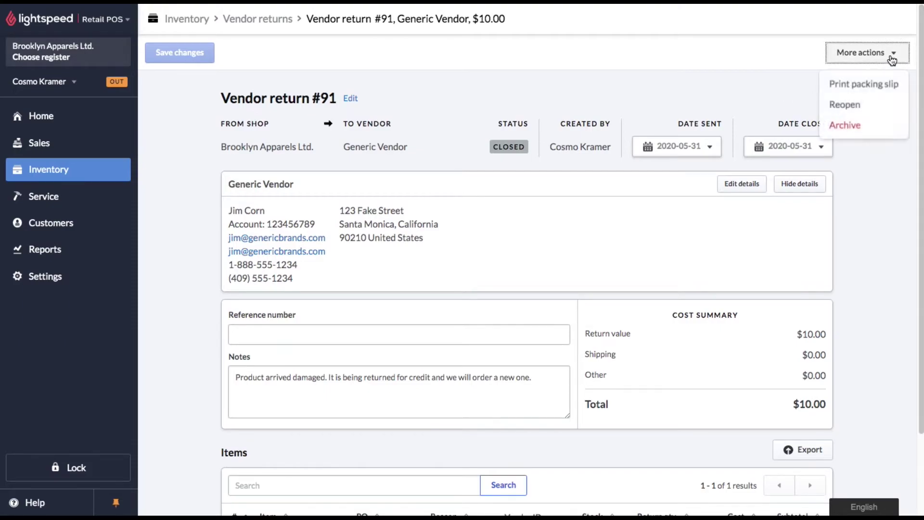
click(870, 107)
click(274, 21)
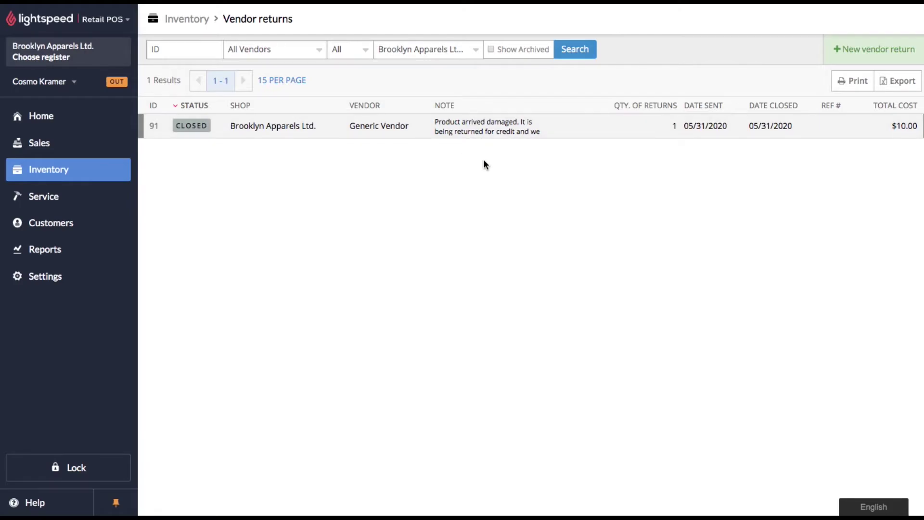
Find Generic Product and open PO #632 in check-in, with none of 5 units received.
click(188, 23)
click(185, 91)
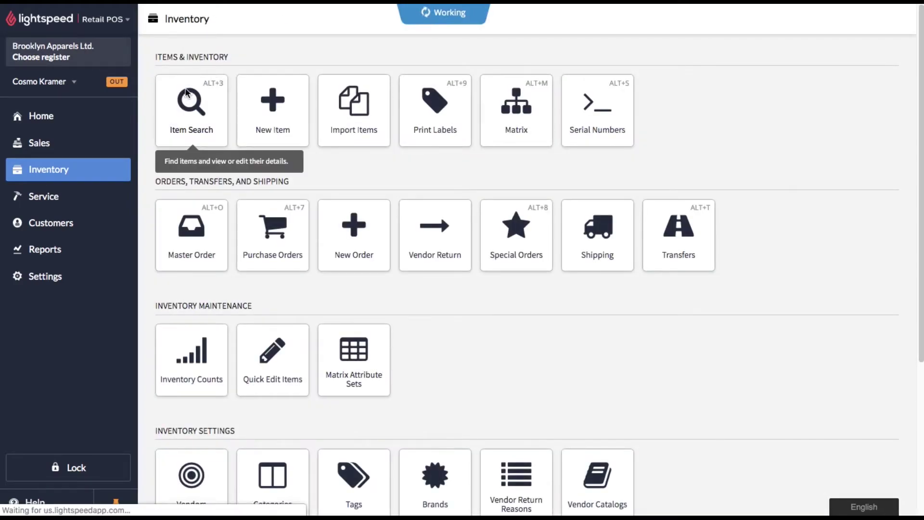
key(Return)
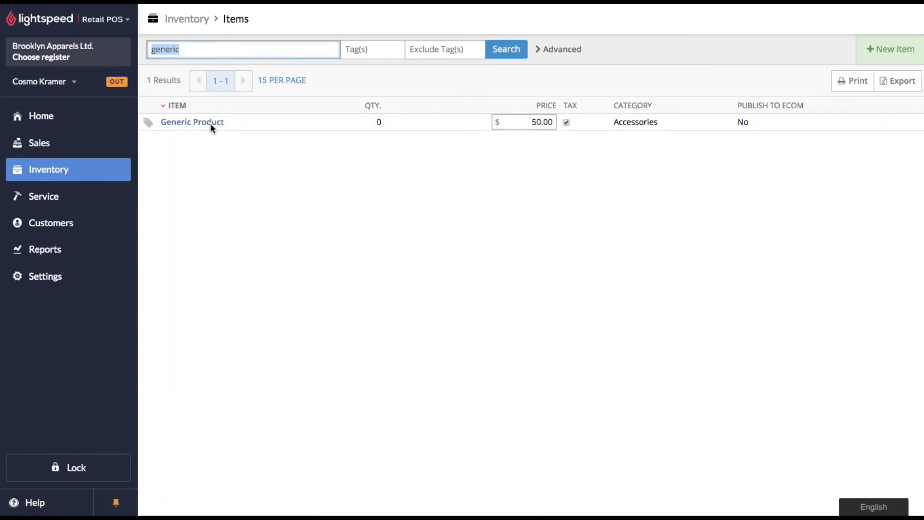
click(205, 123)
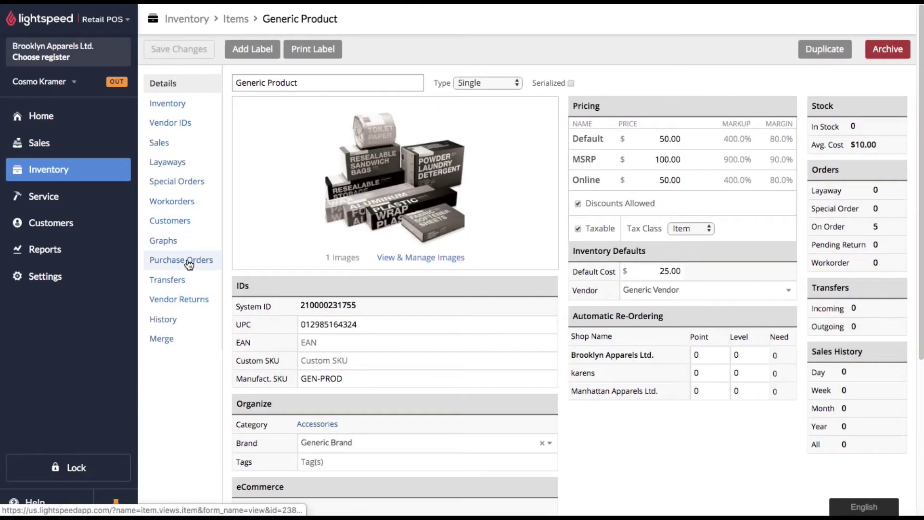
click(190, 260)
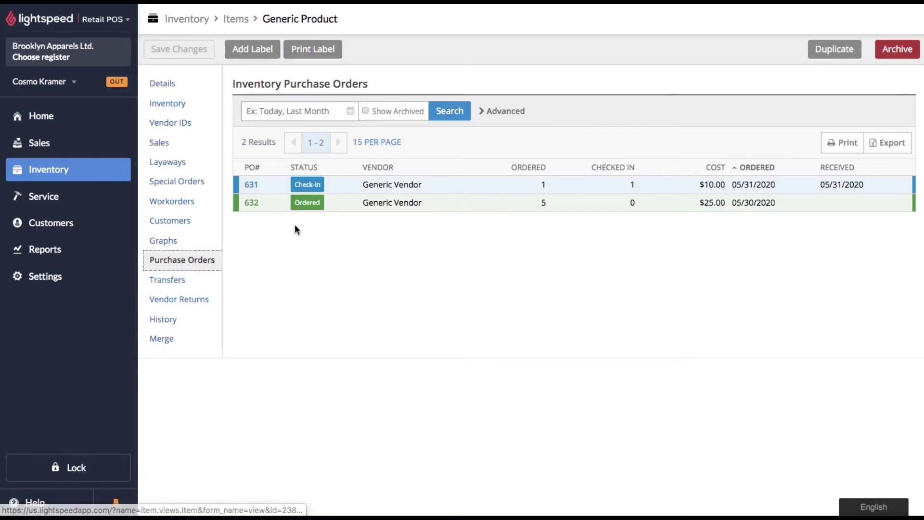
click(310, 206)
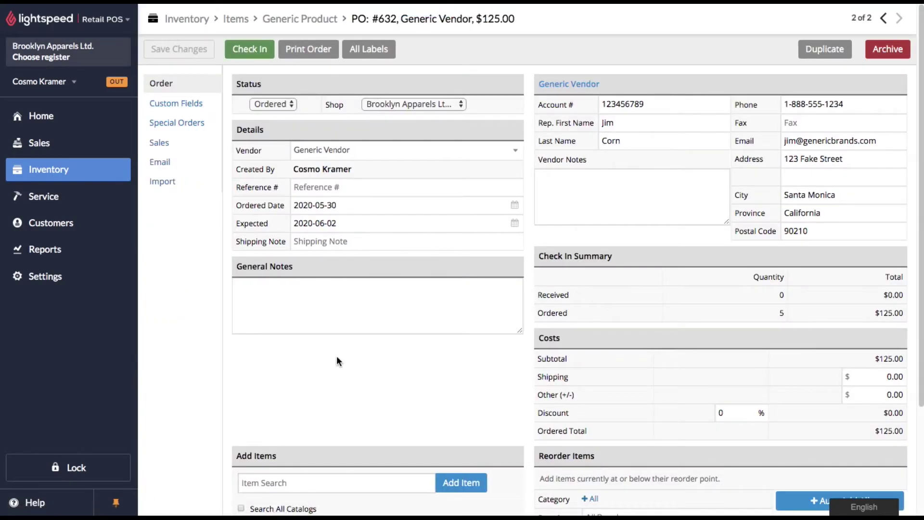
scroll(411, 373, down, 3)
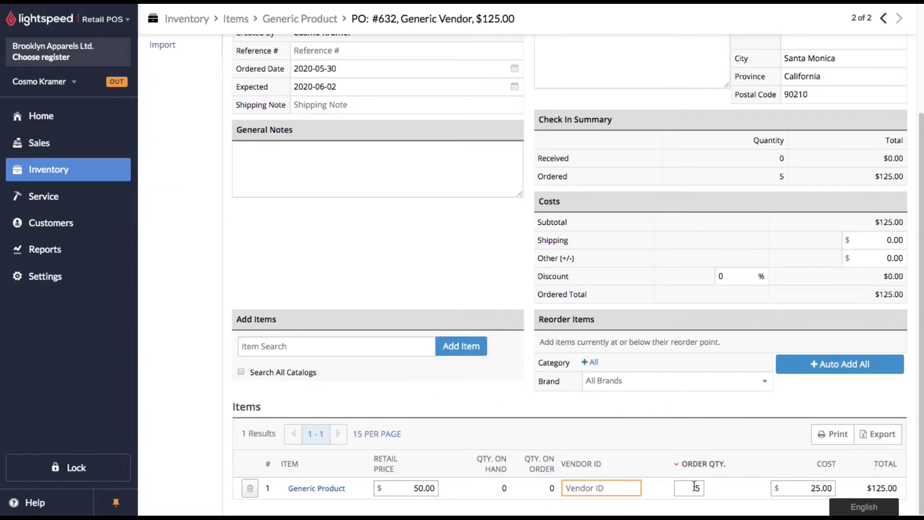
scroll(700, 484, up, 3)
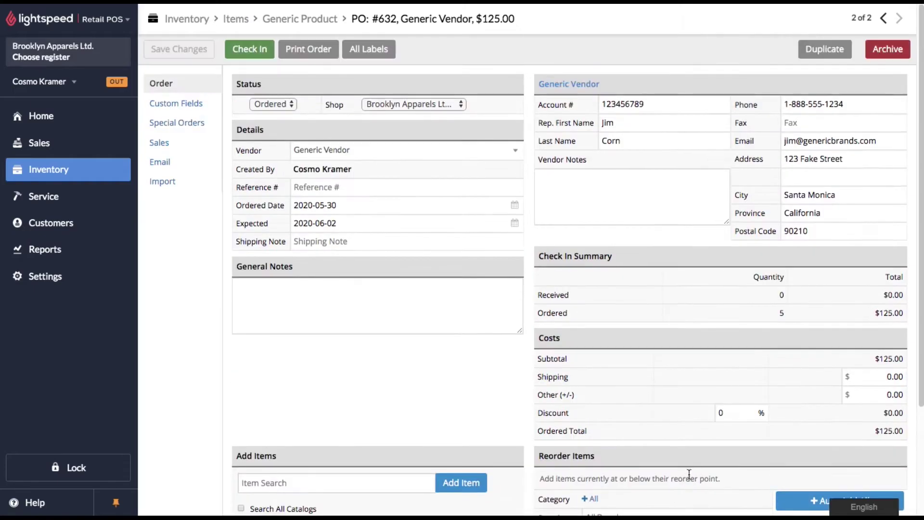
Receive 7 units of Generic Product on PO #632 and add them to inventory.
click(258, 50)
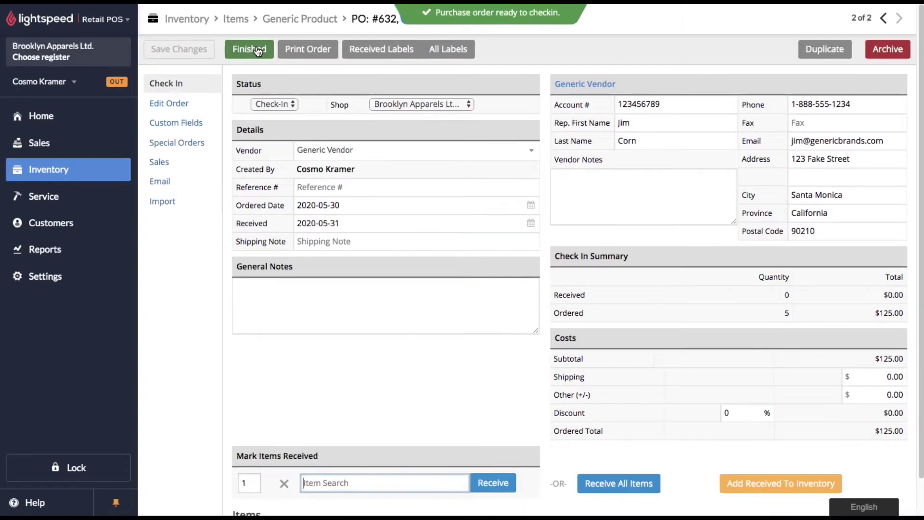
scroll(423, 161, down, 2)
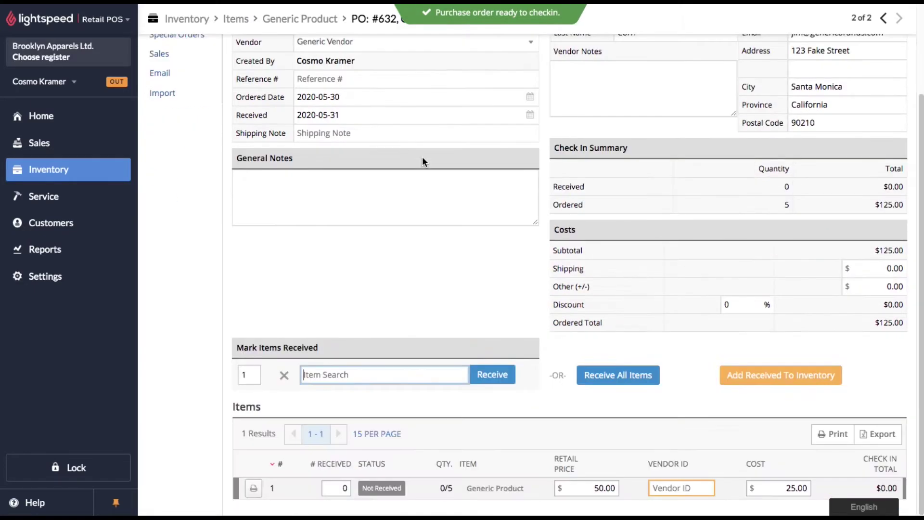
click(344, 487)
text(7)
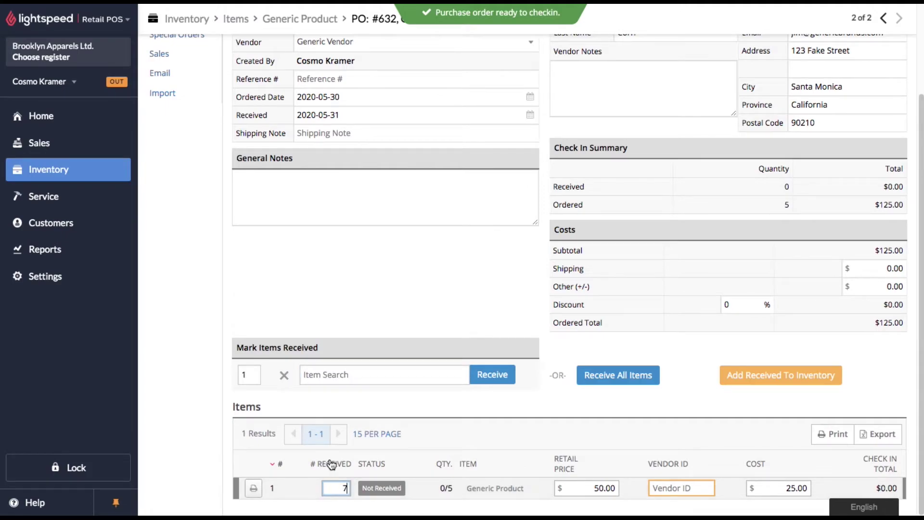
click(299, 450)
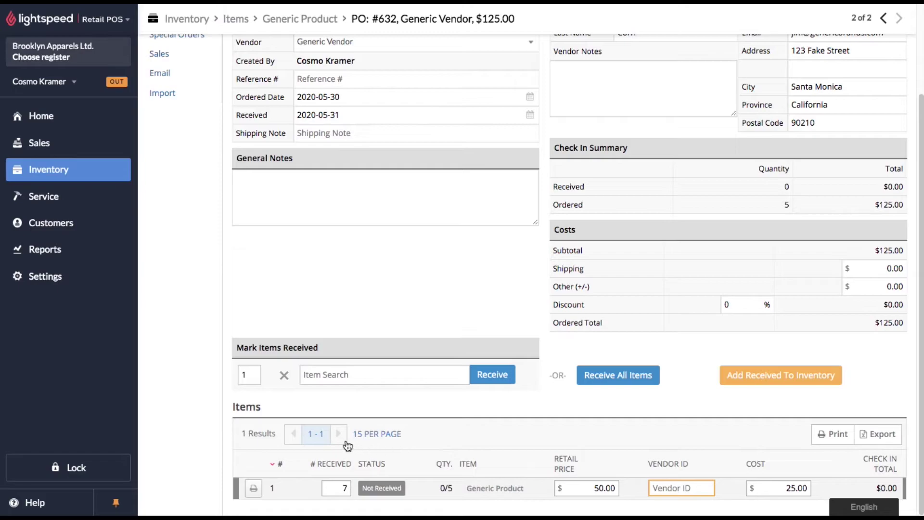
click(754, 375)
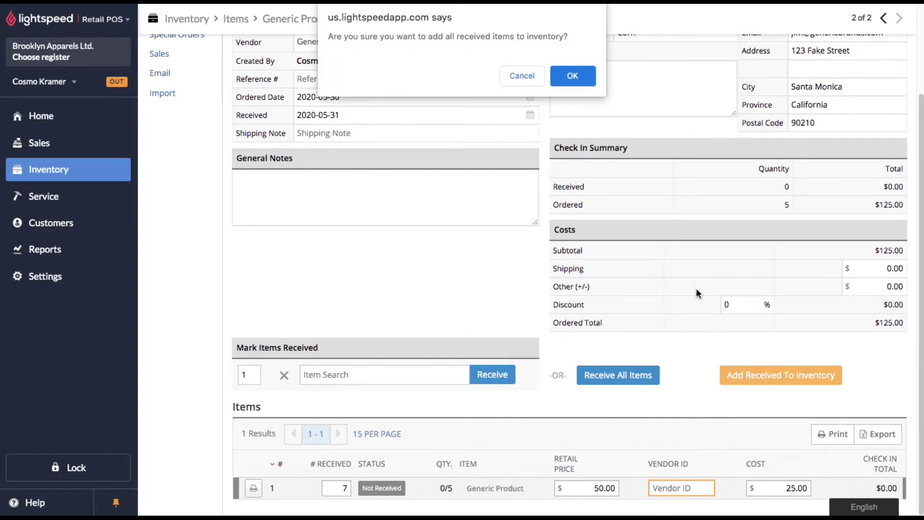
click(570, 76)
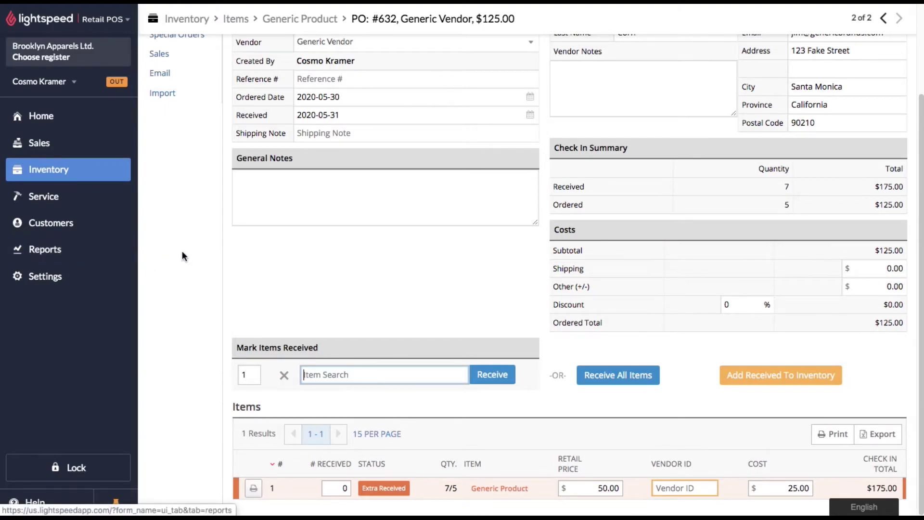
Create a new vendor return #92 for Generic Vendor.
click(61, 171)
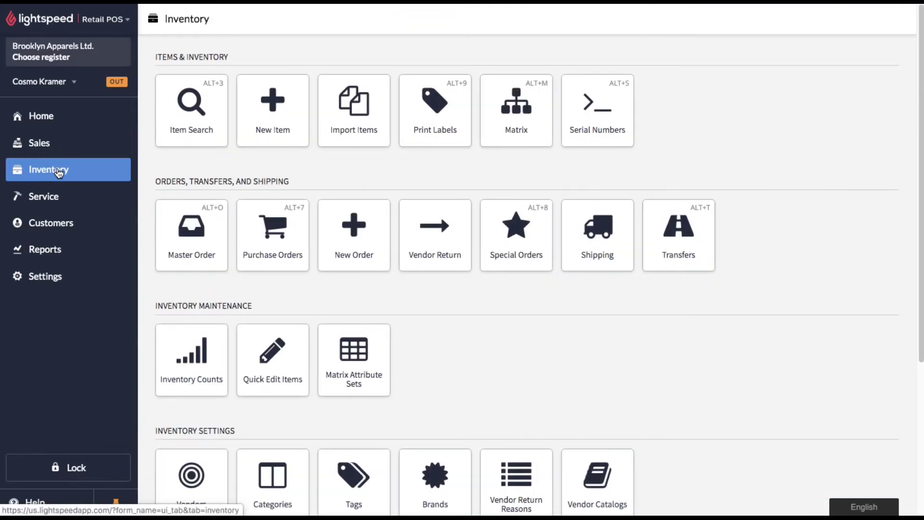
click(433, 247)
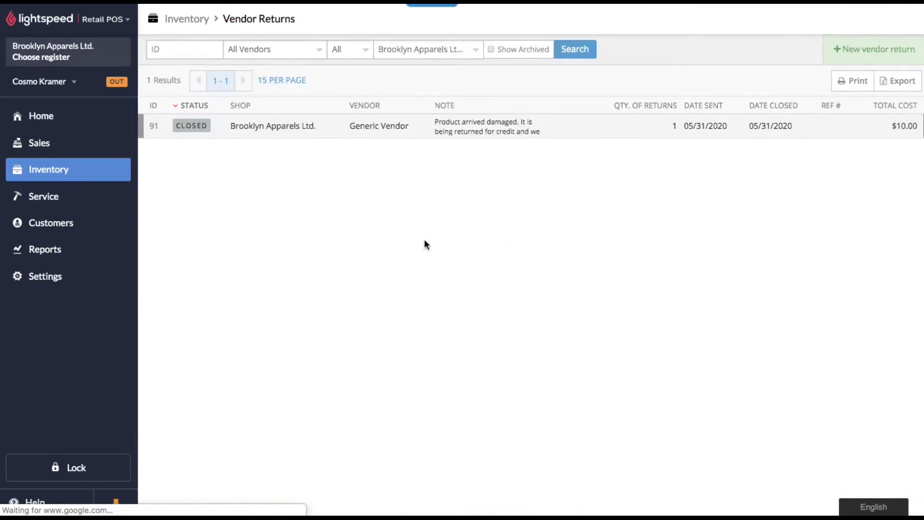
click(876, 50)
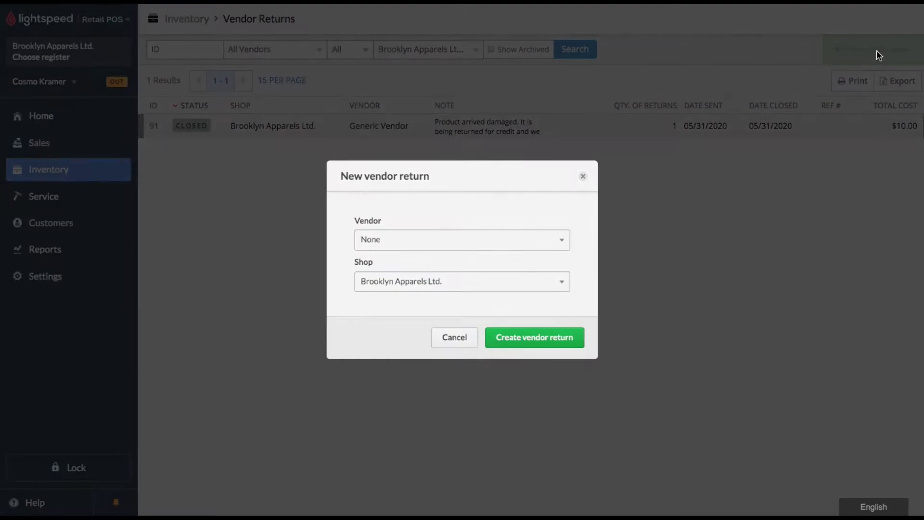
click(430, 238)
text(generic)
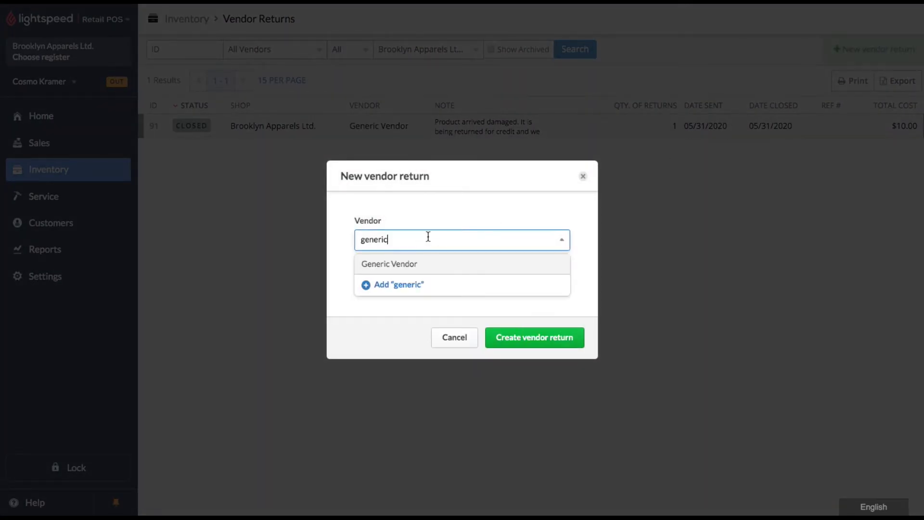
click(426, 263)
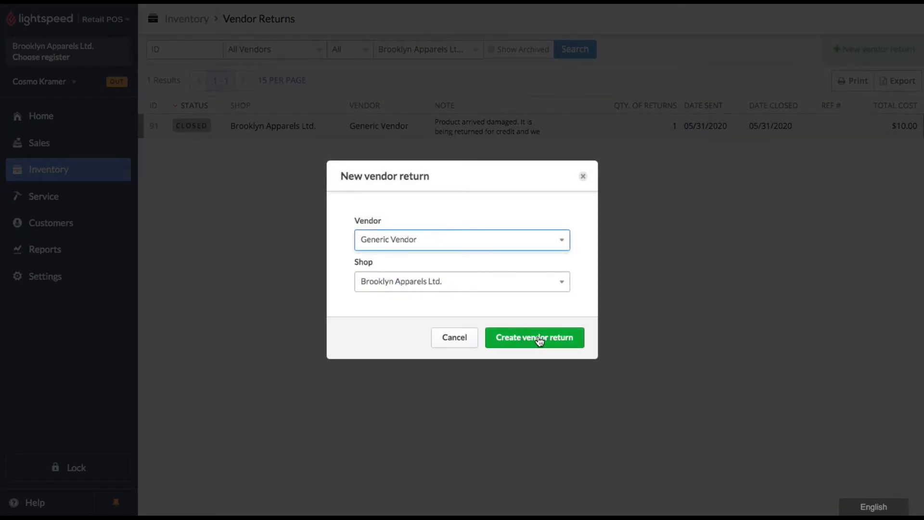
click(555, 340)
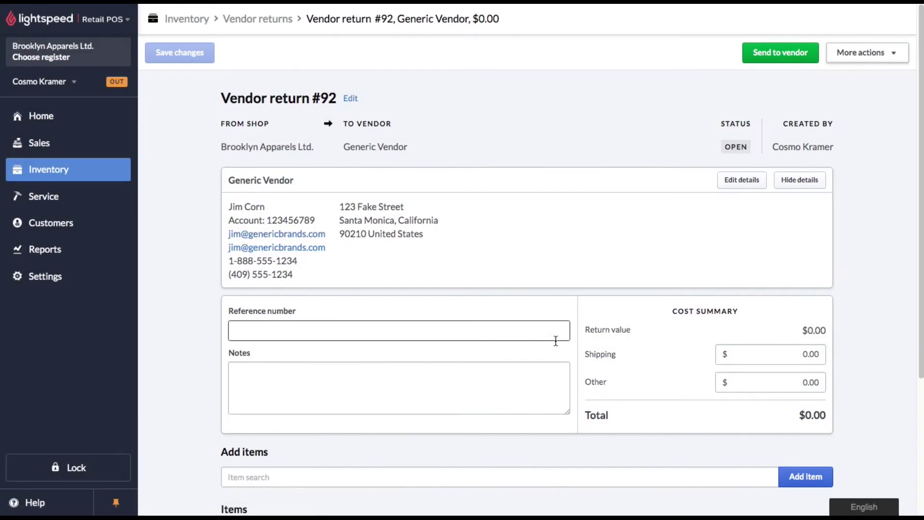
Save a note on return #92 explaining two extra units were received by mistake.
click(332, 381)
click(265, 385)
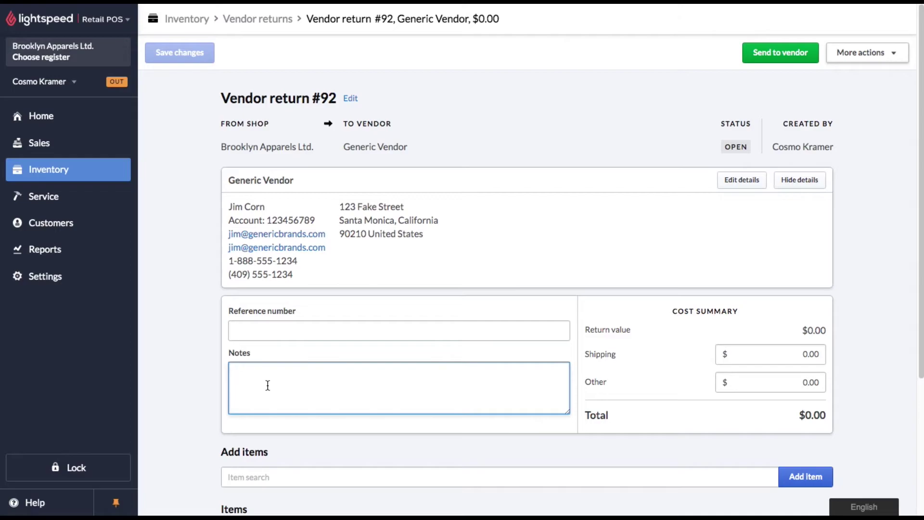
text(There wa)
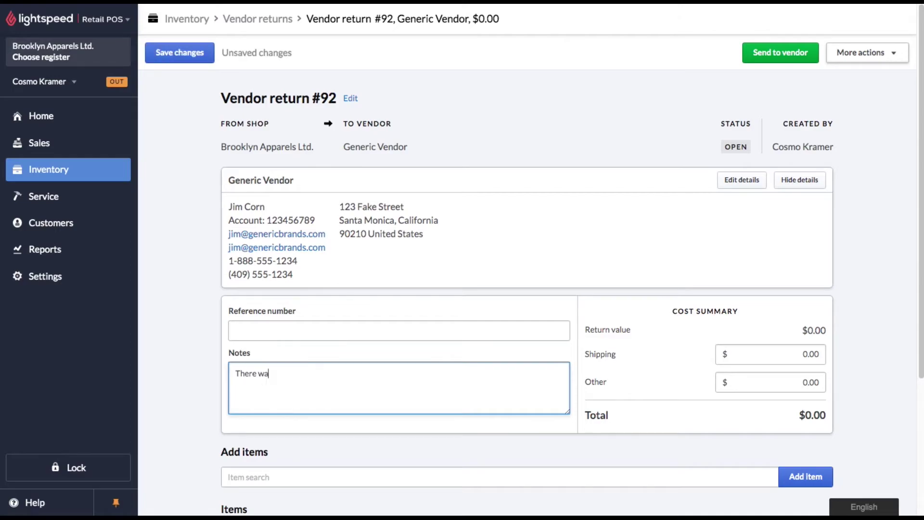
text(s an error in receiving this product. The shipping department received two units too many in the system. We only rec)
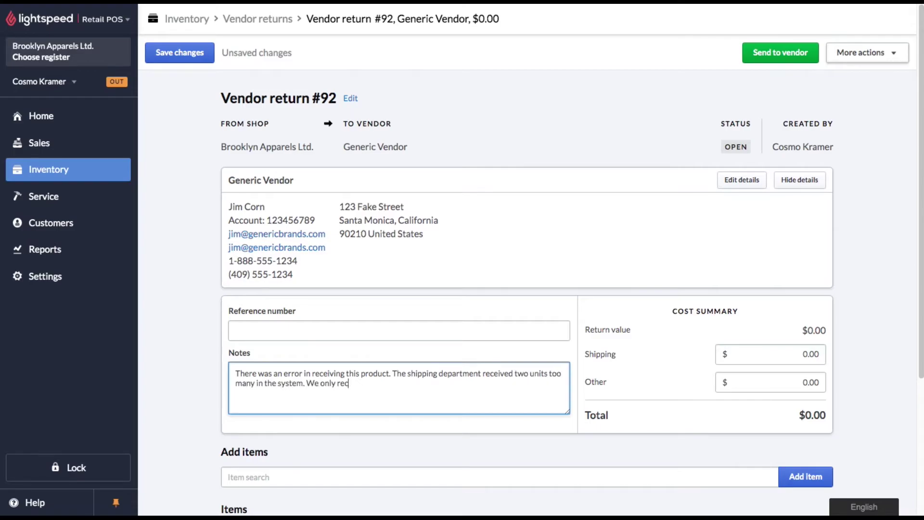
text(eived 5 units. This return for 2 units is simply to correct inventory.)
click(169, 100)
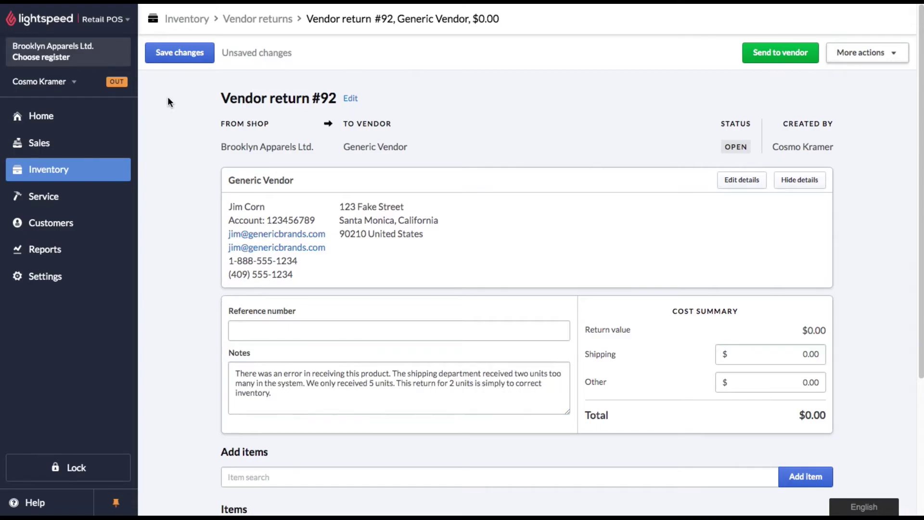
click(178, 53)
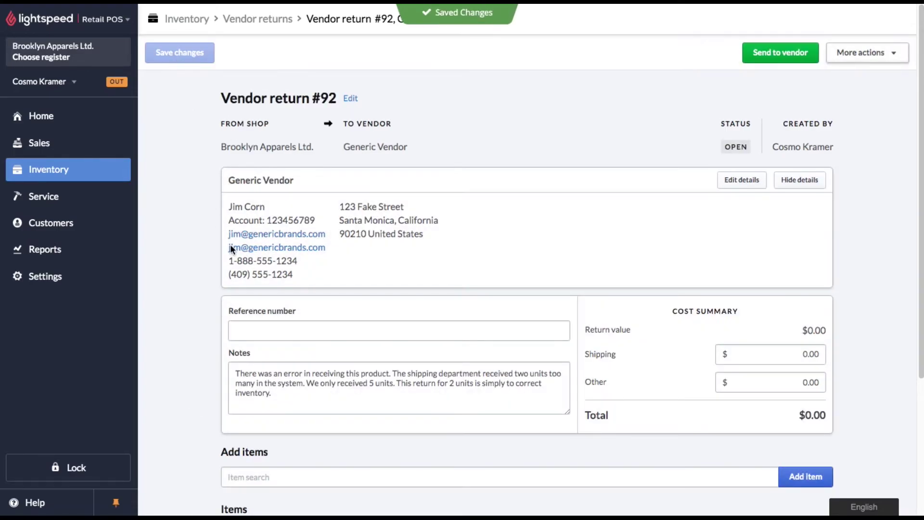
Add Generic Product to return #92 with reason Wrong quantity and return quantity 2.
scroll(236, 251, down, 4)
click(291, 291)
text(generic)
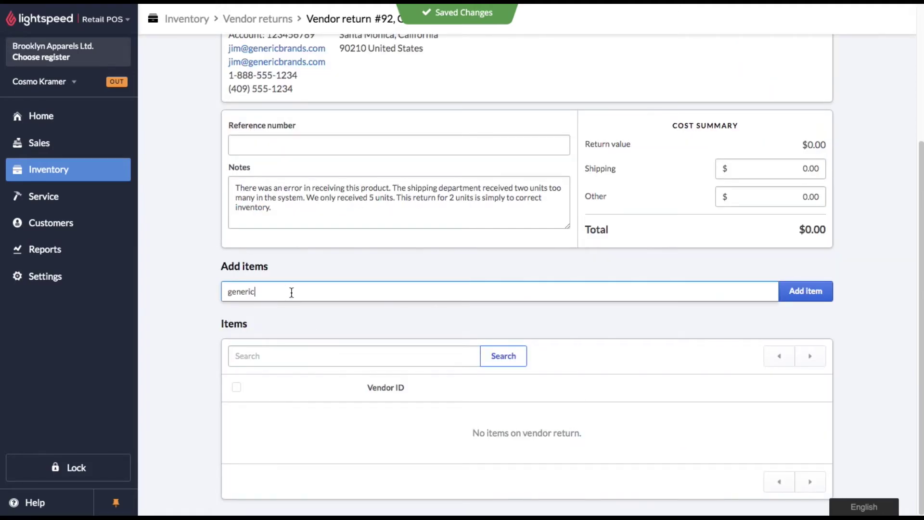
key(Return)
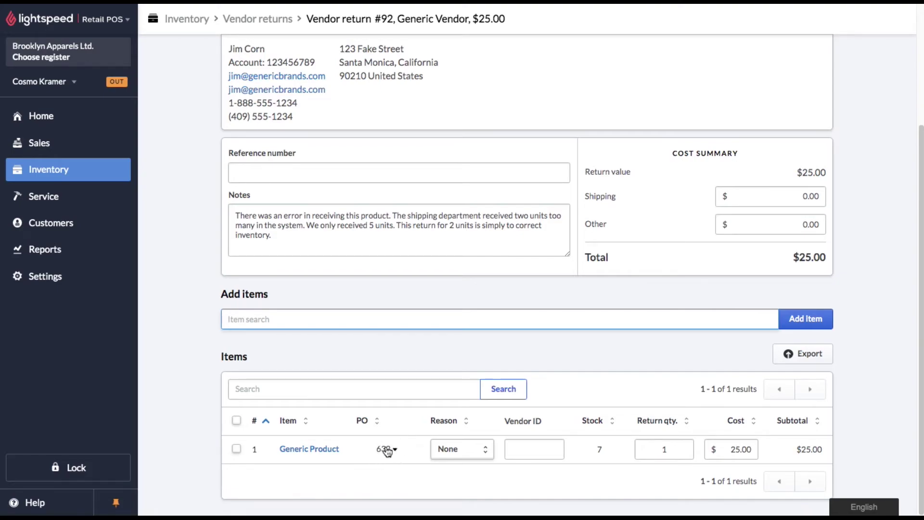
click(445, 450)
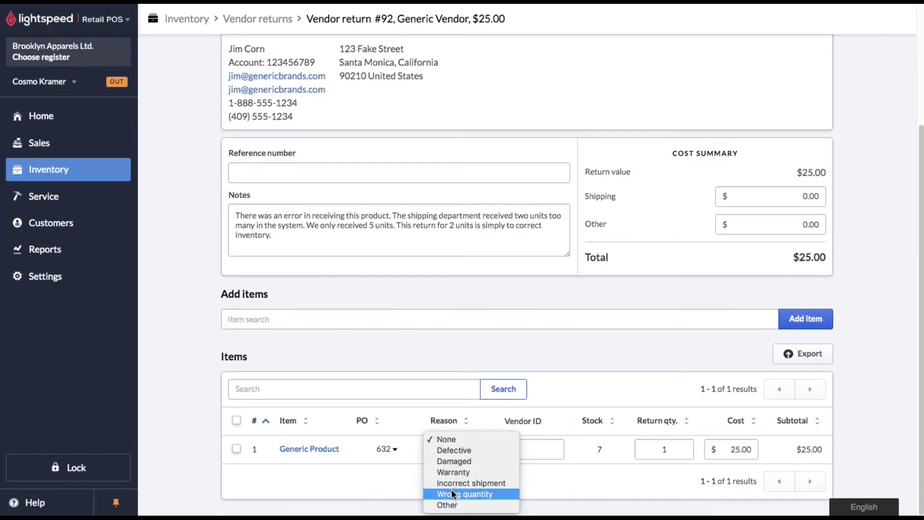
click(451, 489)
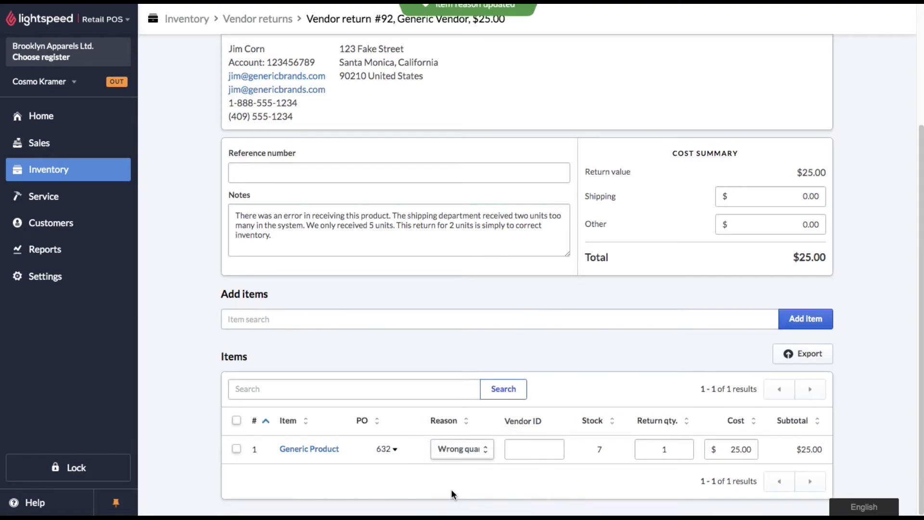
click(687, 445)
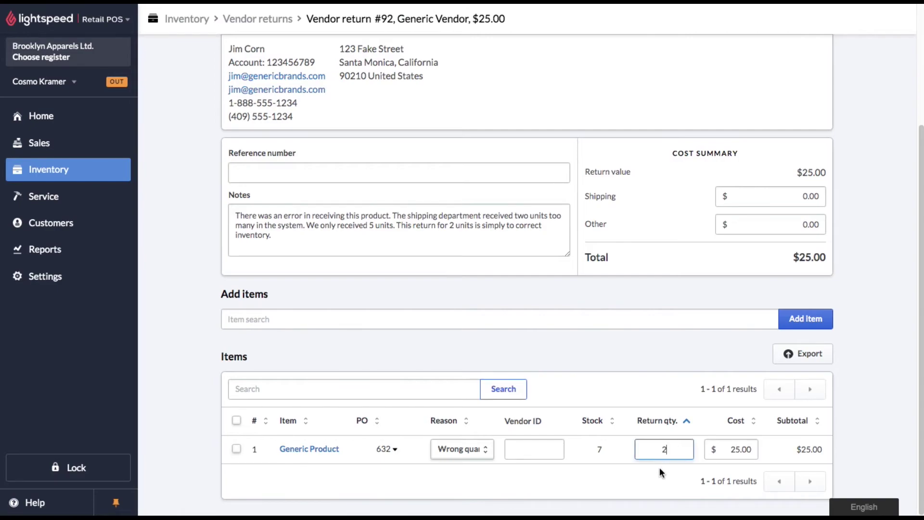
click(736, 450)
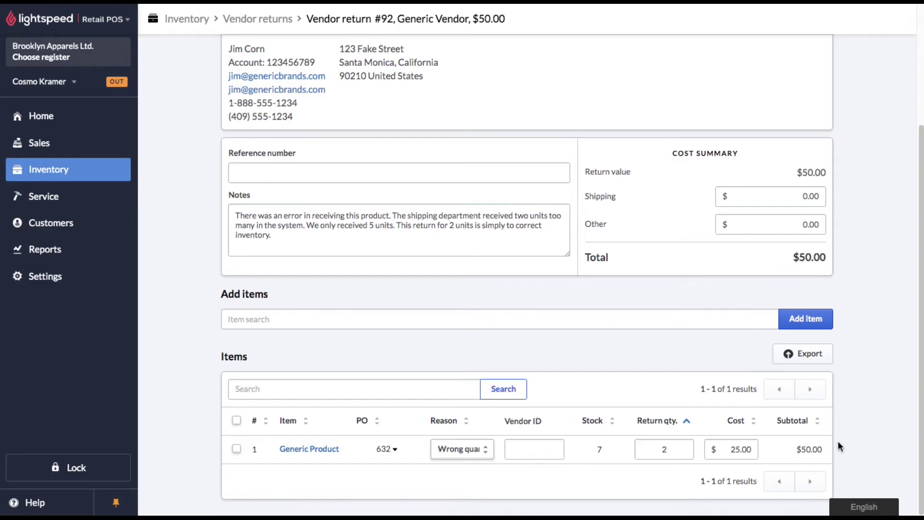
scroll(838, 441, up, 3)
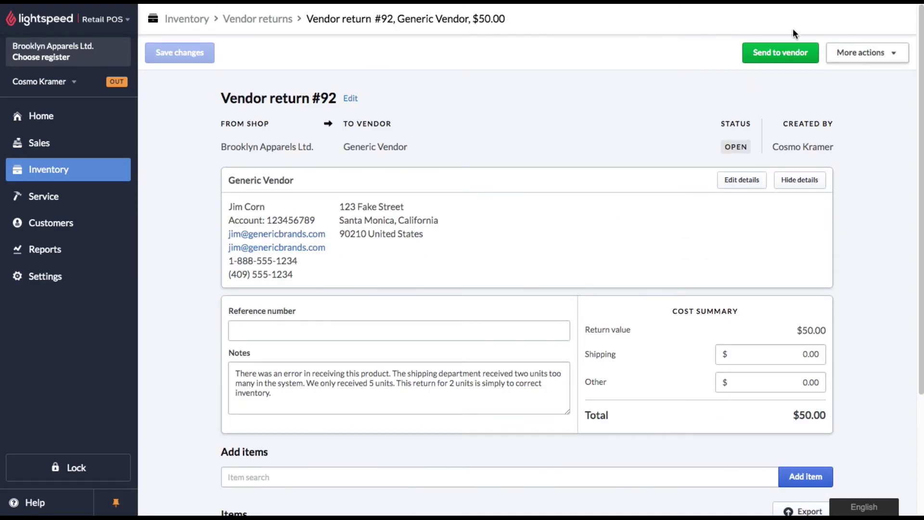
Send return #92 to the vendor, mark it closed, and return to the vendor returns list.
click(784, 54)
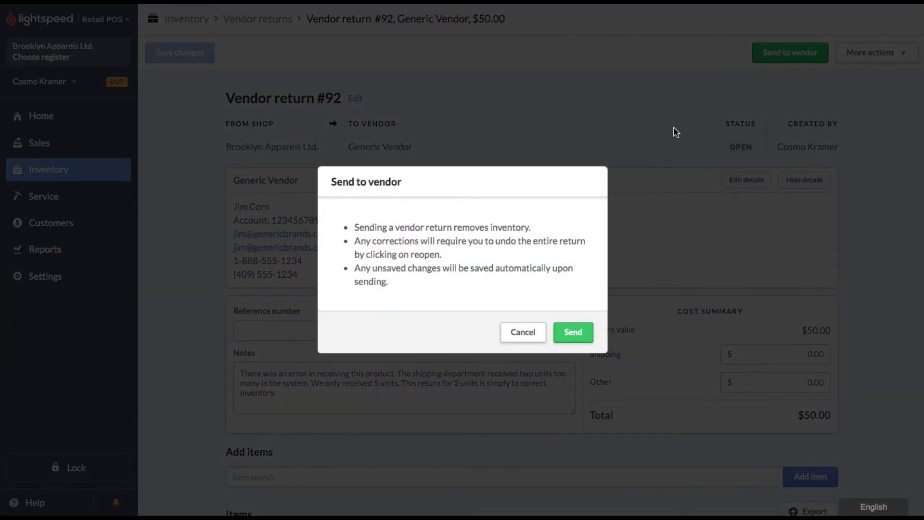
click(573, 332)
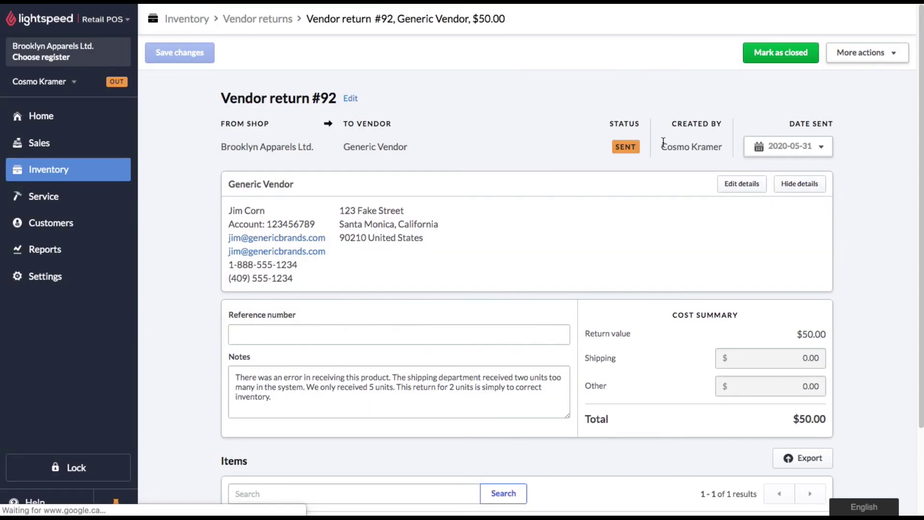
click(781, 51)
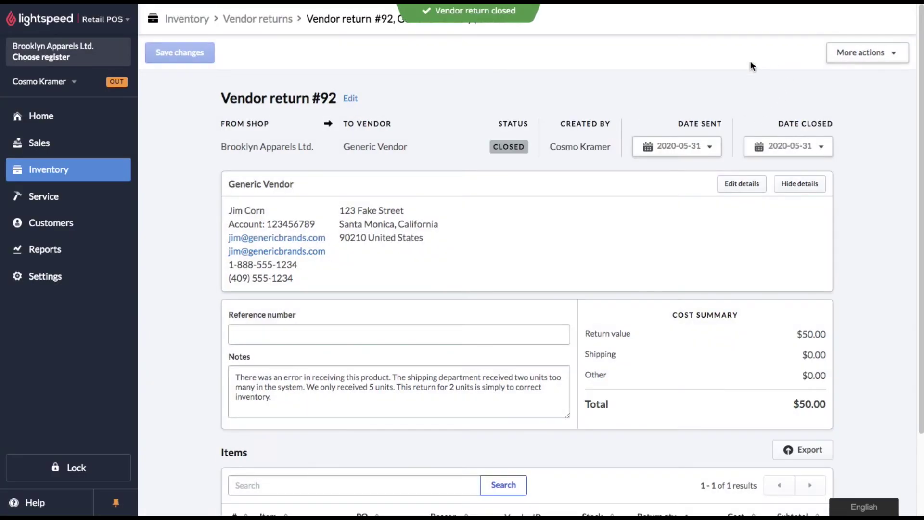
click(256, 19)
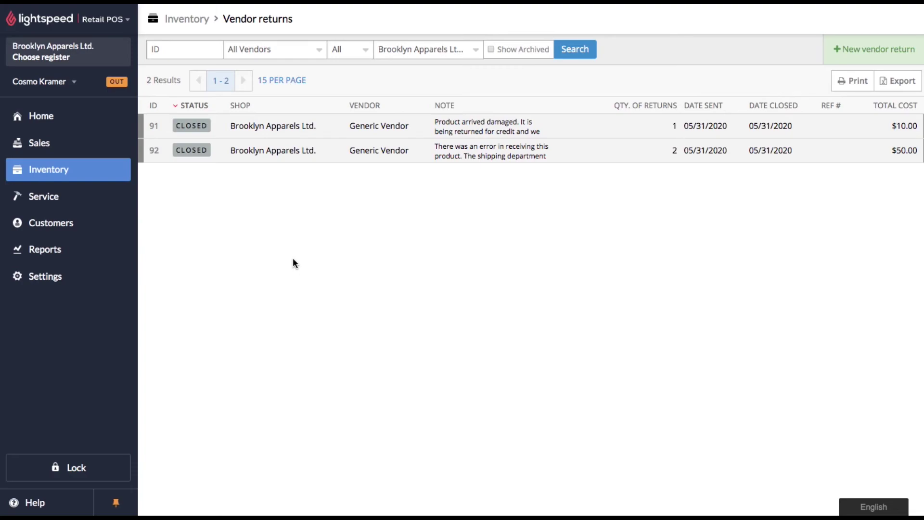
Add a new vendor return reason named 'Generic Reason'.
click(61, 171)
scroll(335, 239, down, 5)
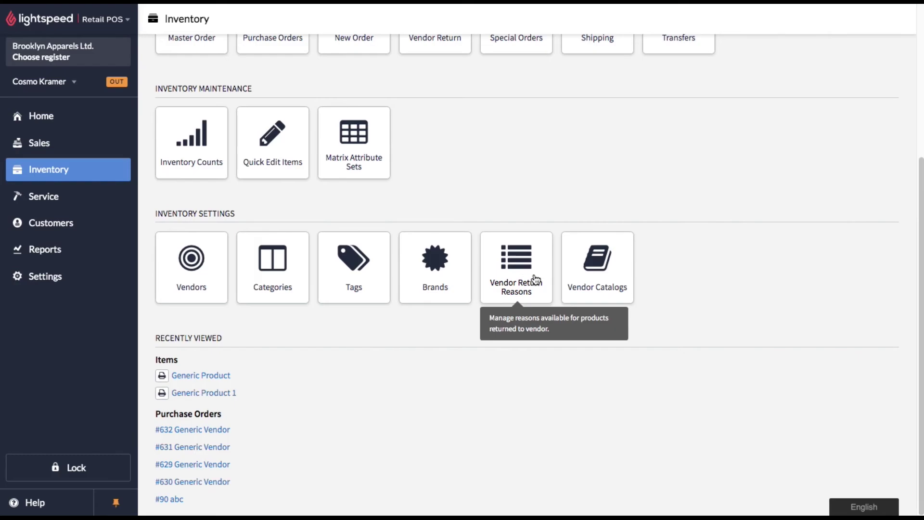
click(517, 273)
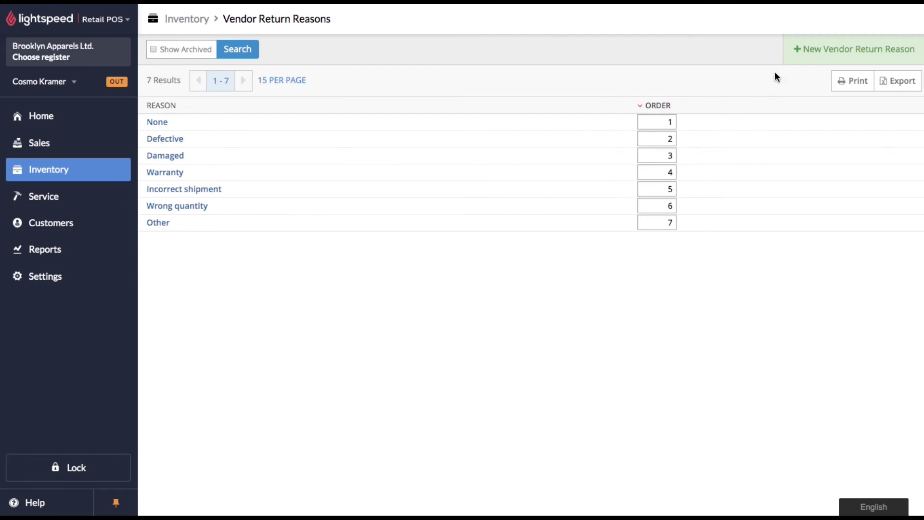
click(828, 50)
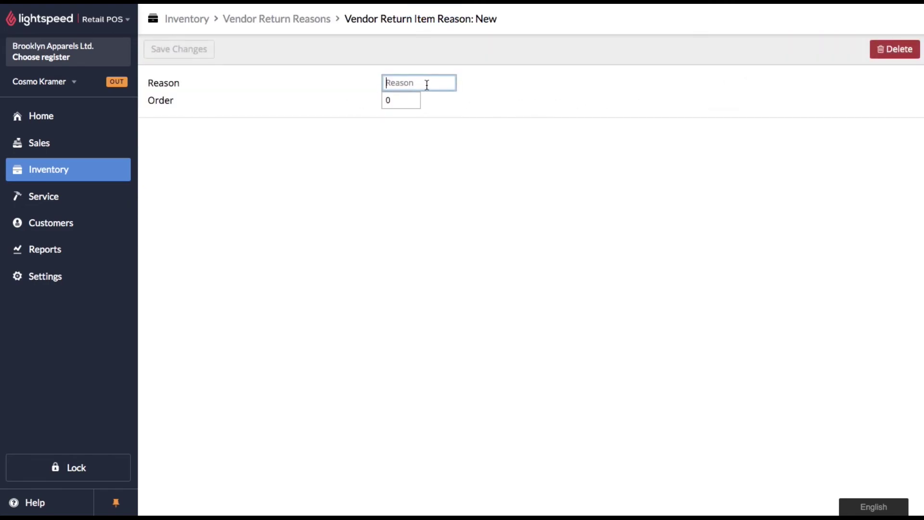
text(Generic Reason)
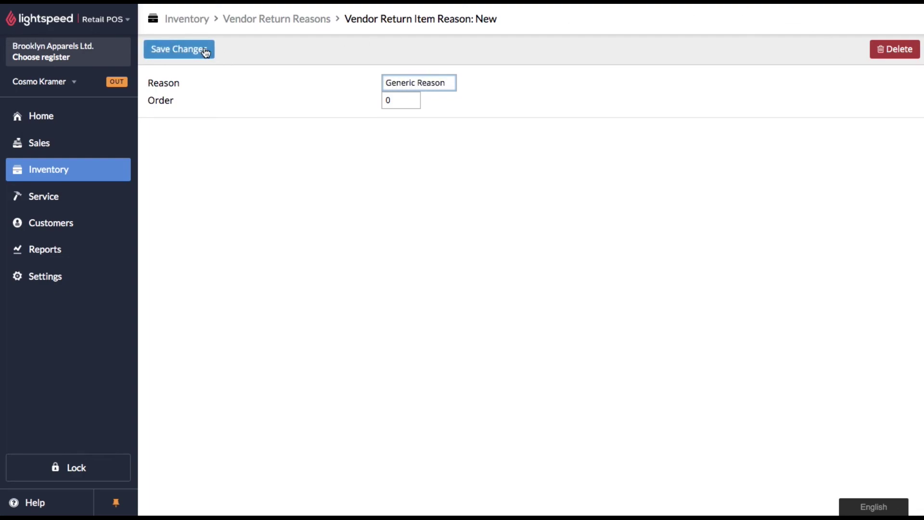
click(205, 50)
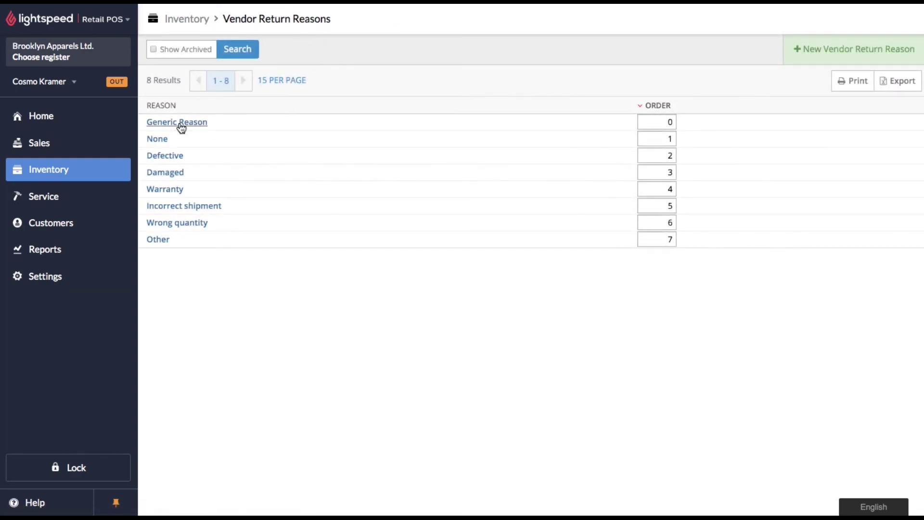
Create a new vendor return #93 for Generic Vendor.
click(185, 19)
click(435, 234)
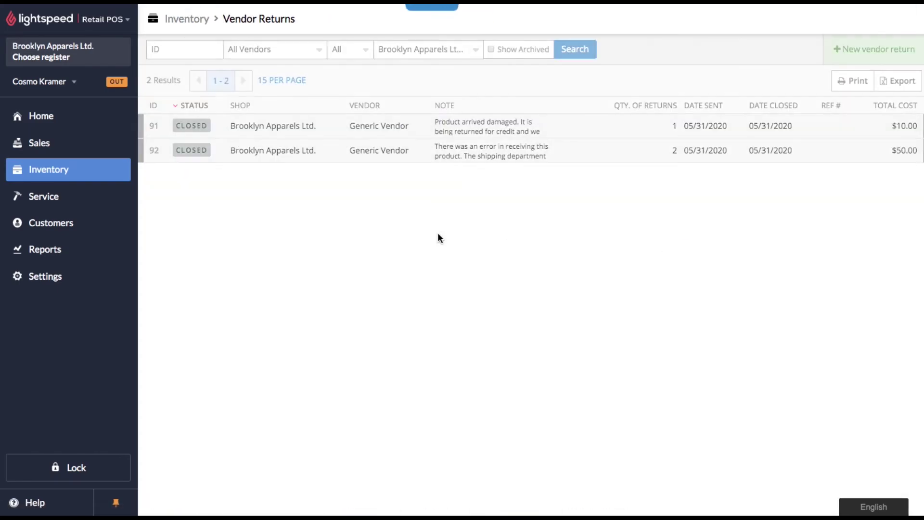
click(899, 51)
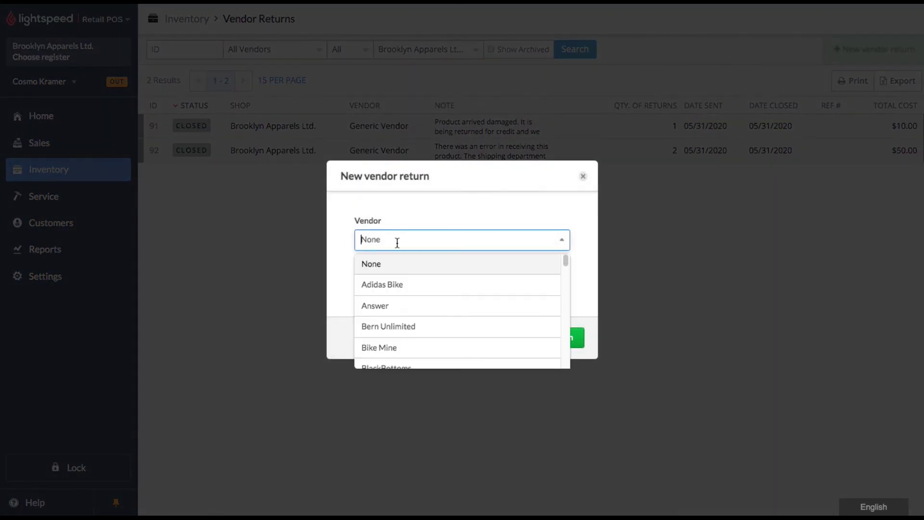
text(generic)
click(402, 264)
click(533, 335)
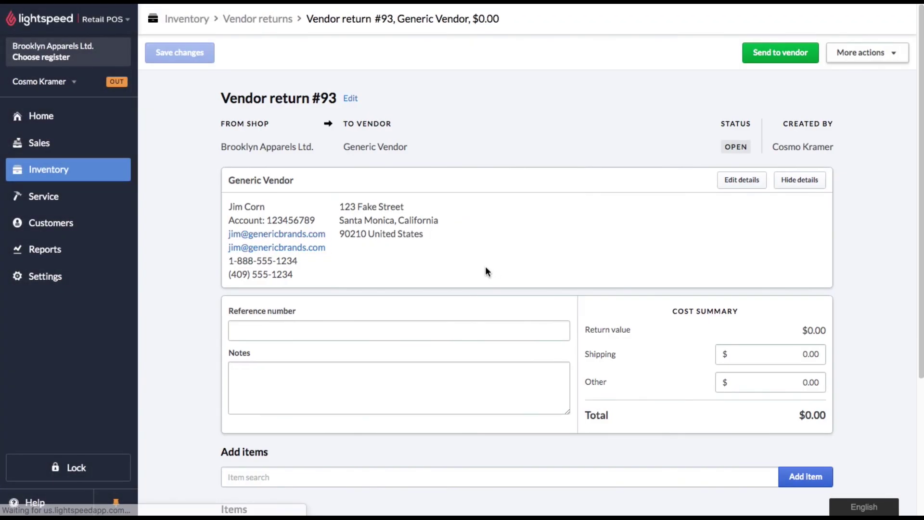
Add one Generic Product to return #93 with return reason Generic Reason.
scroll(485, 271, down, 4)
click(425, 290)
text(generic)
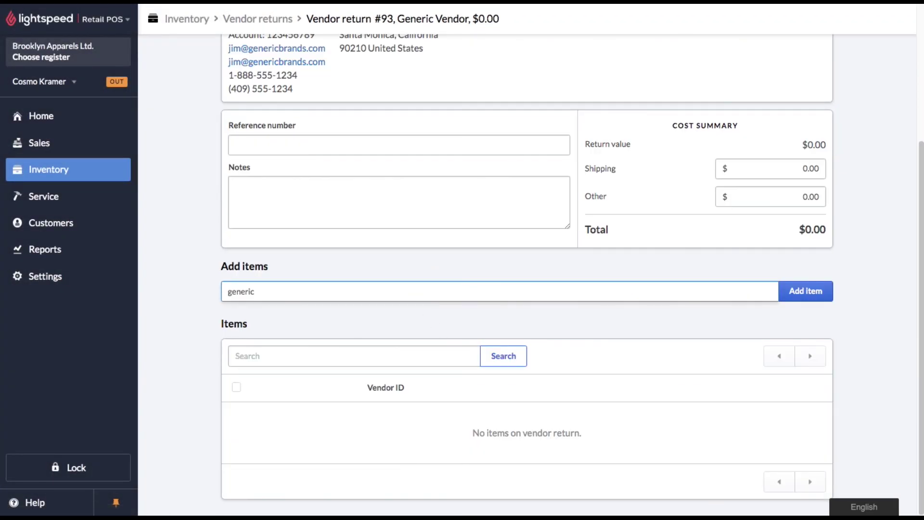
key(Return)
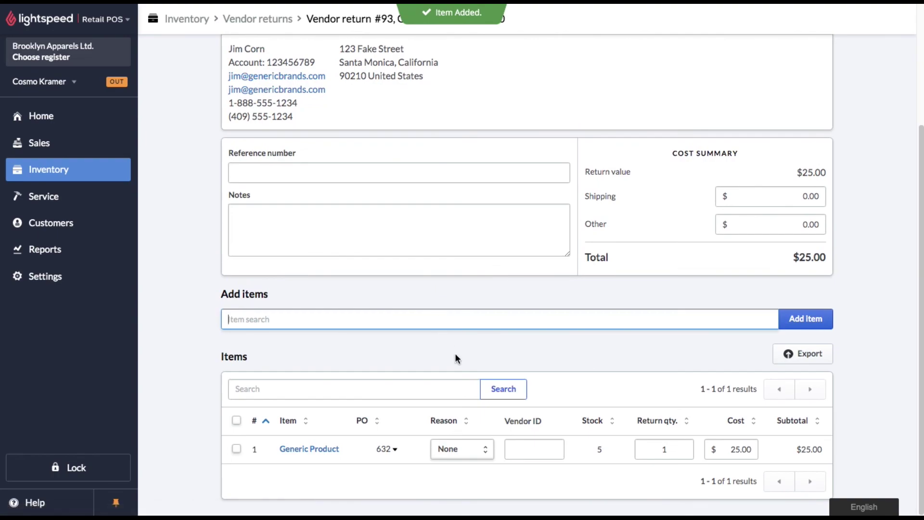
click(463, 447)
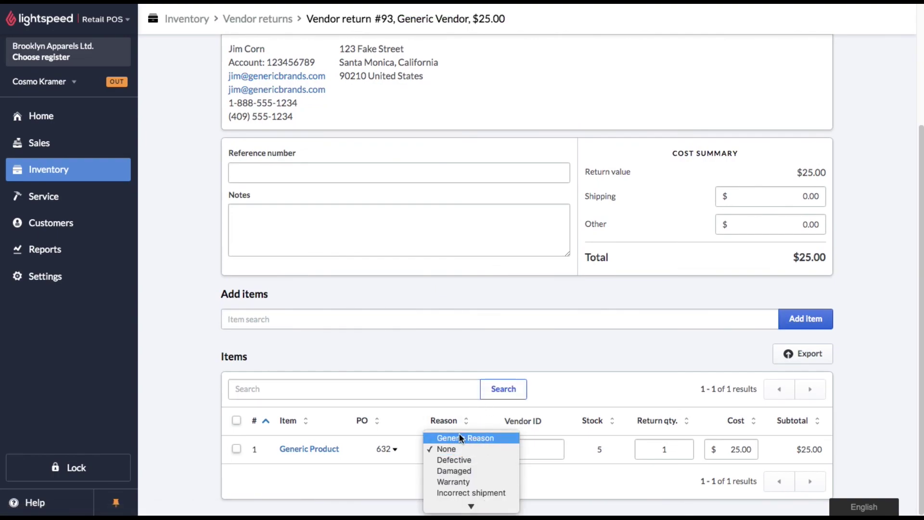
click(458, 437)
scroll(854, 280, up, 3)
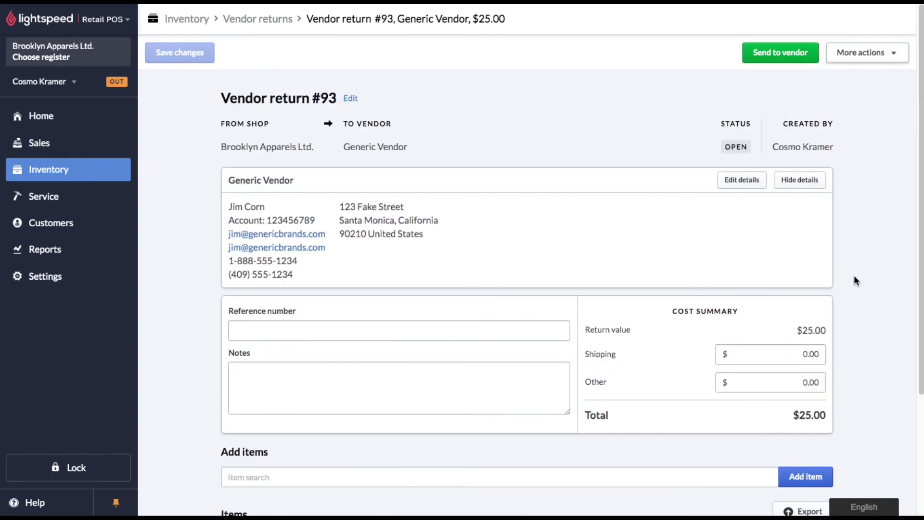